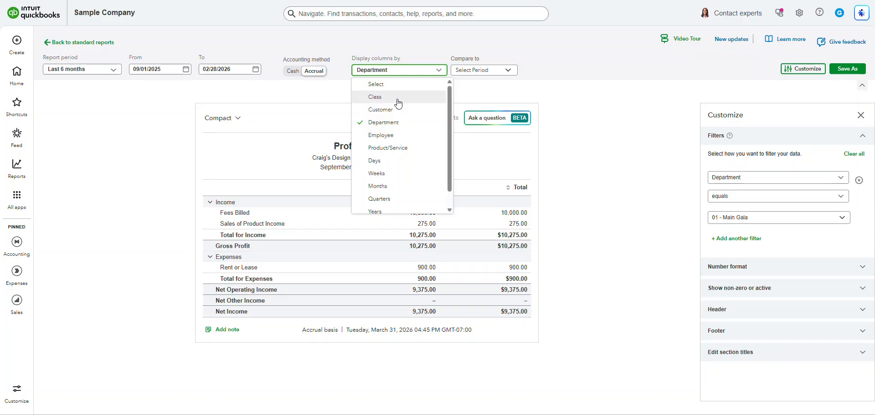
# Remove the Profit and Loss report's Department filter and view its columns by Class and by Department.
pyautogui.click(398, 103)
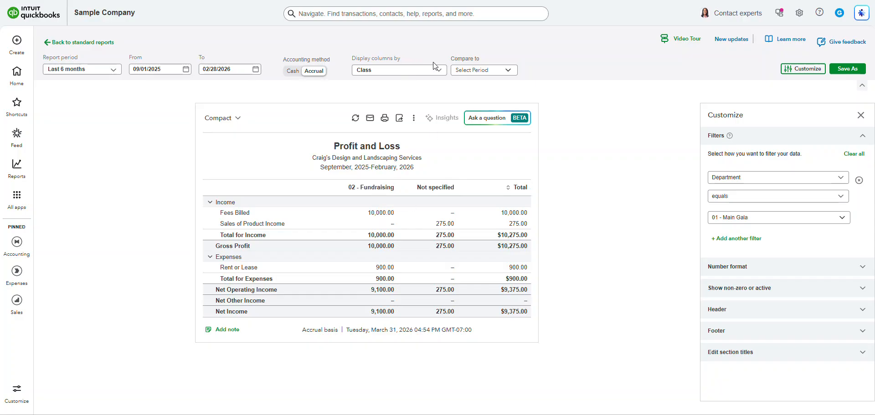
pyautogui.click(862, 182)
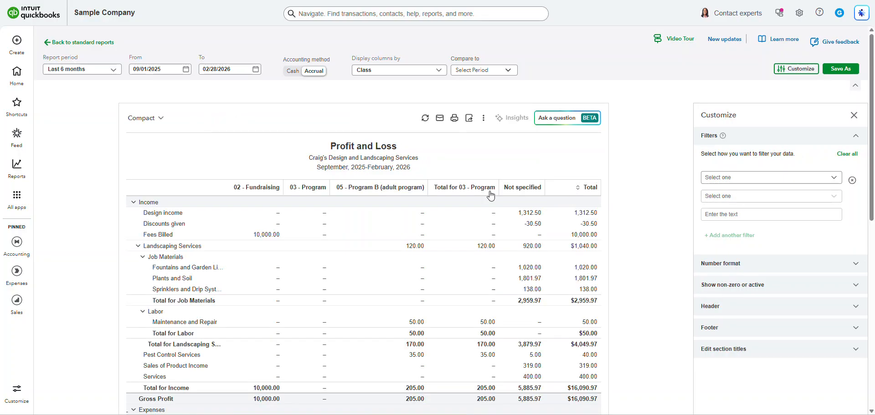
pyautogui.click(418, 74)
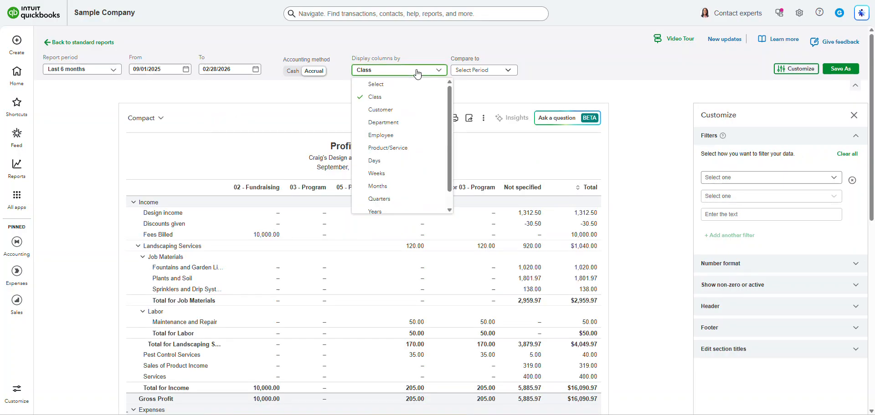
pyautogui.click(400, 124)
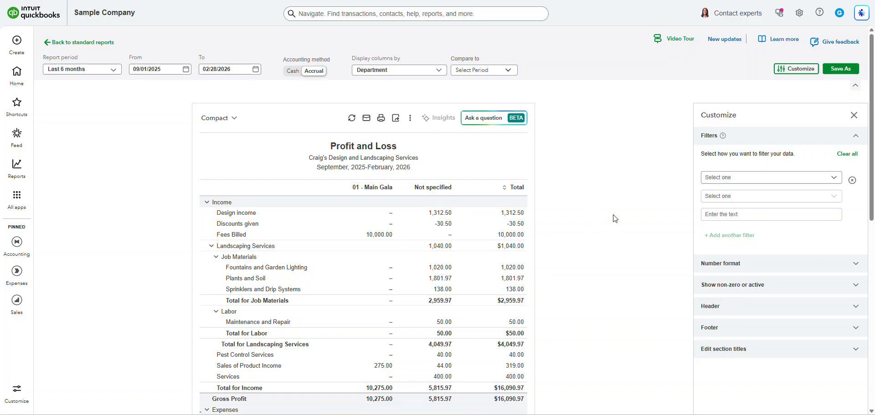
pyautogui.click(798, 15)
pyautogui.click(573, 132)
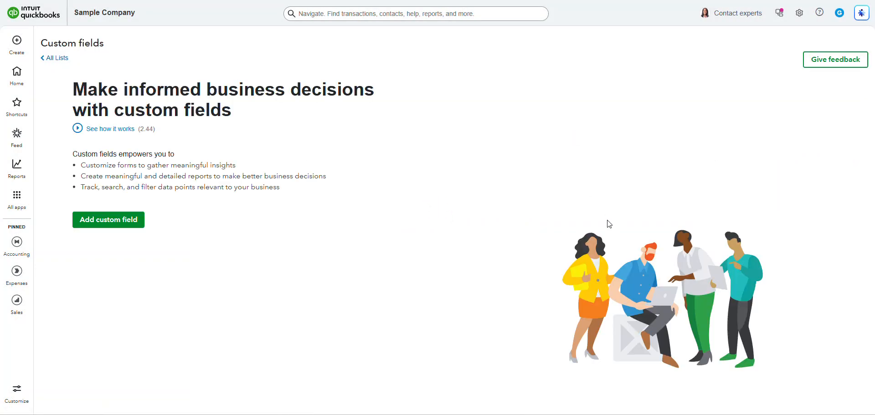
pyautogui.click(94, 222)
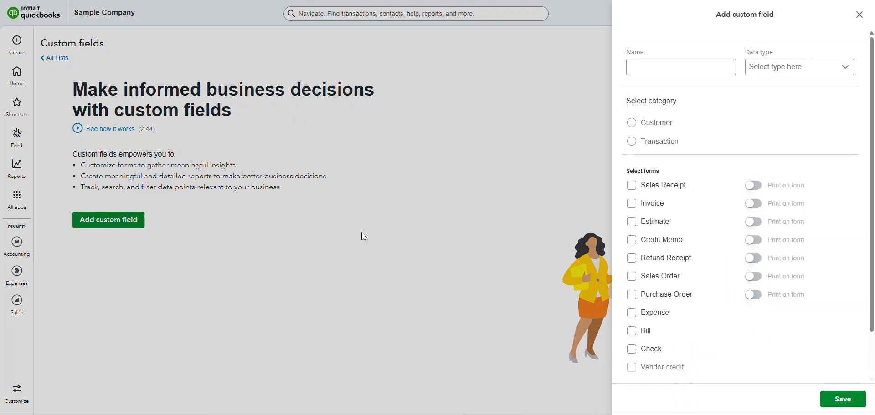
pyautogui.click(663, 62)
pyautogui.write('G')
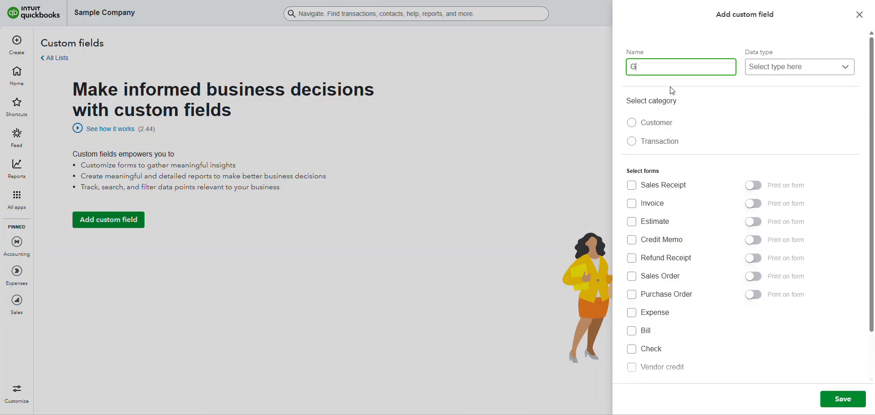
pyautogui.write('rant Type')
pyautogui.click(787, 68)
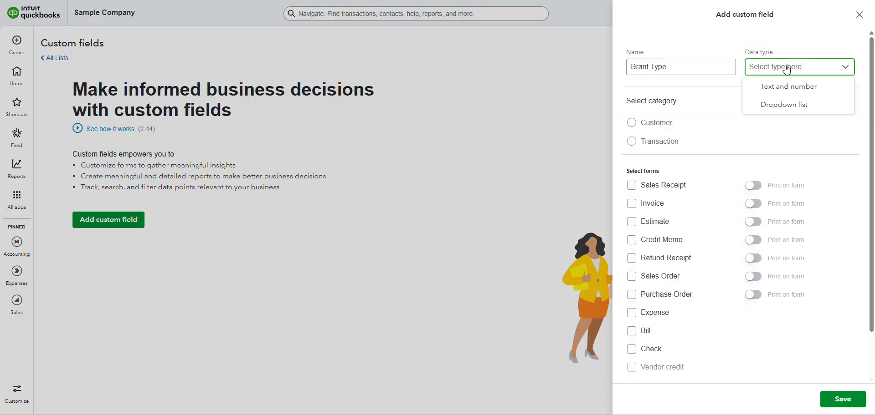
pyautogui.click(783, 104)
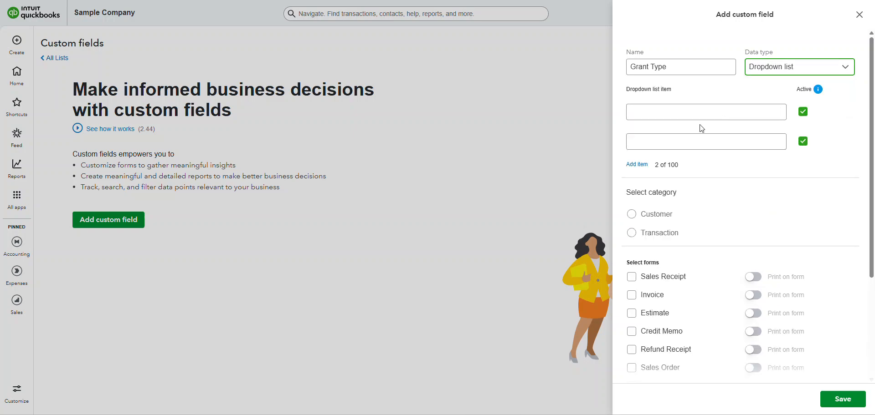
pyautogui.click(705, 115)
pyautogui.write('Gran')
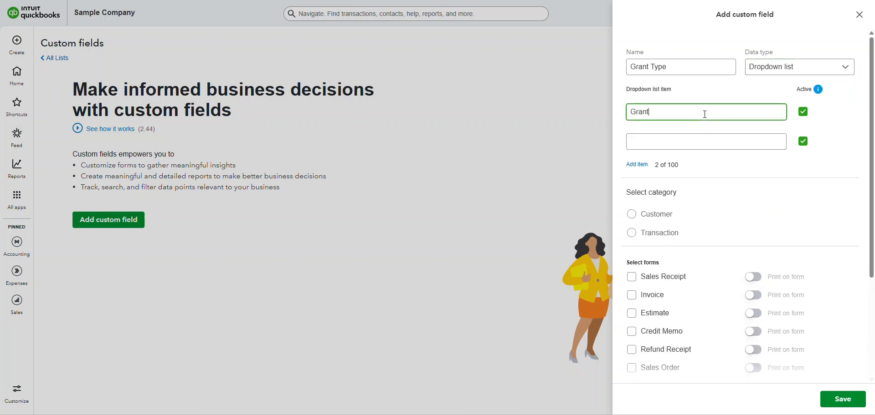
pyautogui.write('t')
pyautogui.click(859, 14)
pyautogui.click(520, 249)
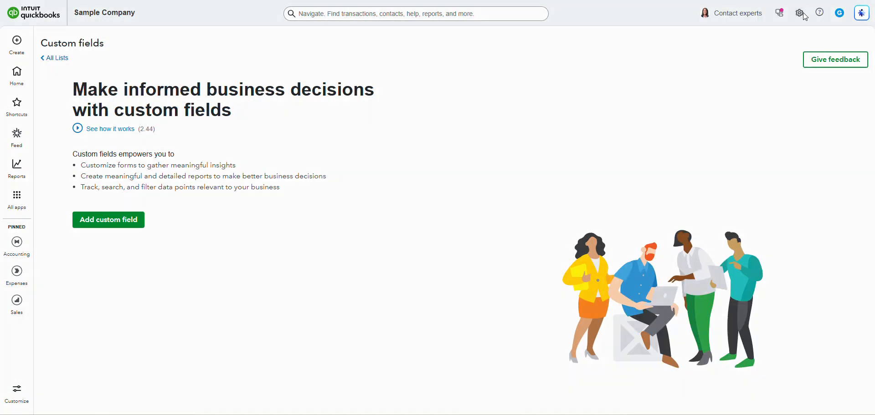
# Start a new custom field named Grant Type with the Dropdown list data type.
pyautogui.click(804, 16)
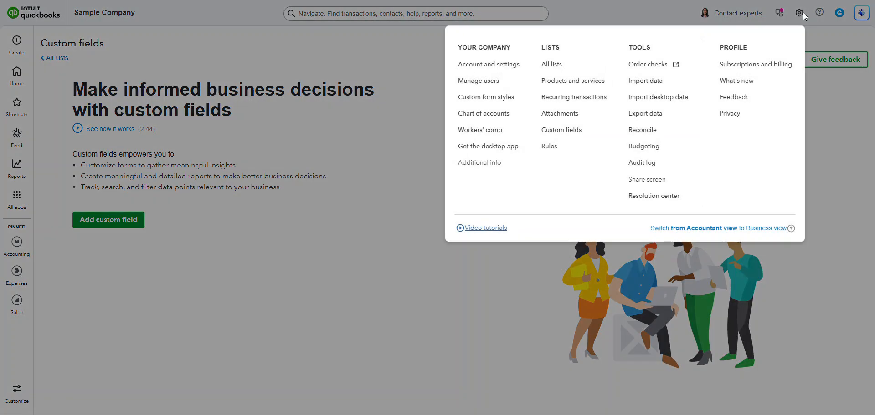
pyautogui.click(562, 130)
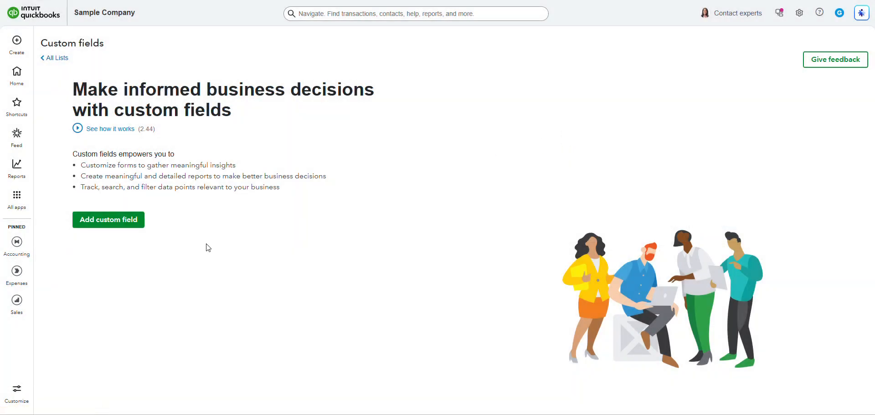
pyautogui.click(126, 228)
pyautogui.click(672, 67)
pyautogui.write('Grant Ty')
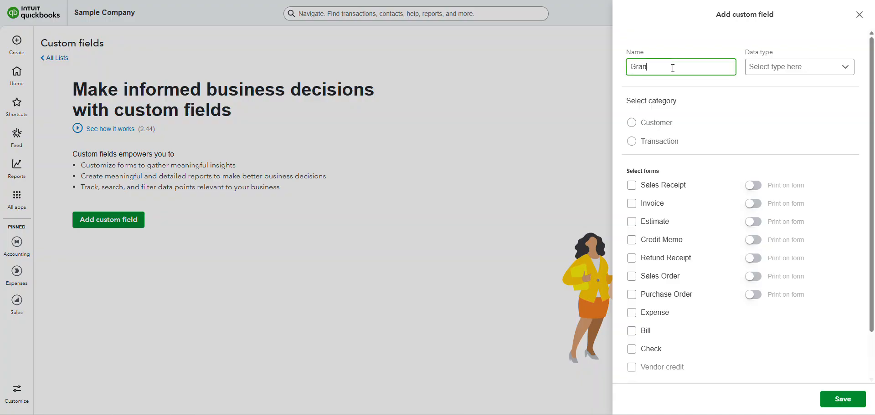
pyautogui.press('Tab')
pyautogui.click(819, 76)
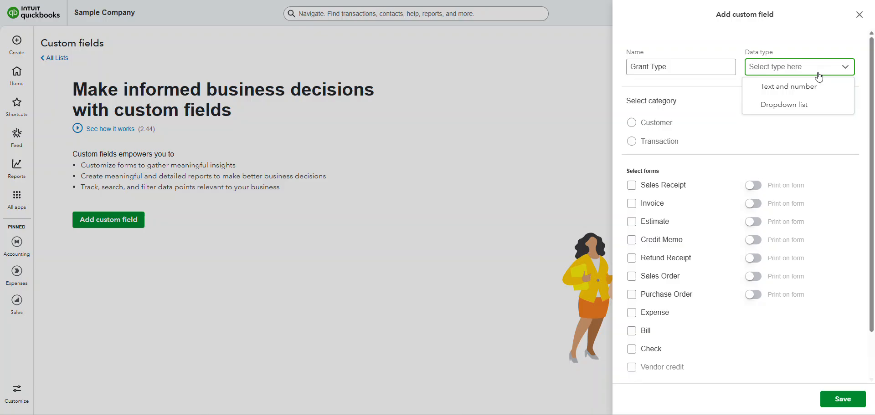
pyautogui.click(793, 115)
# Add the dropdown list items Grant A, Grant B, Grant C and Grant D to the Grant Type field.
pyautogui.click(654, 113)
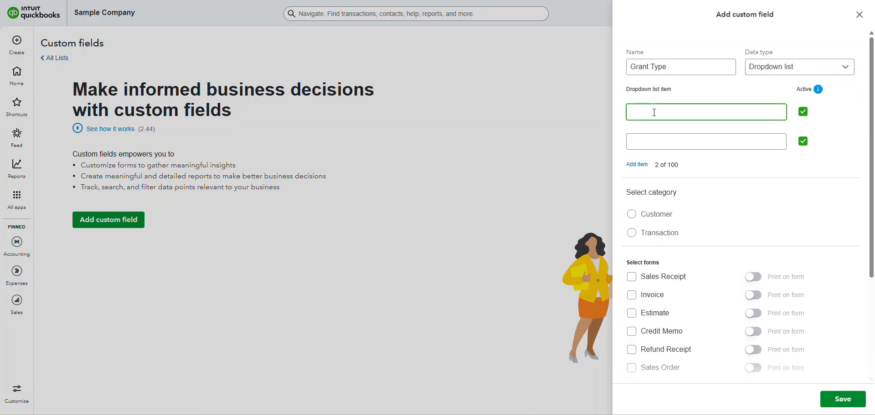
pyautogui.write('Grant')
pyautogui.press('Tab')
pyautogui.press('Tab')
pyautogui.write('Grant B')
pyautogui.press('Tab')
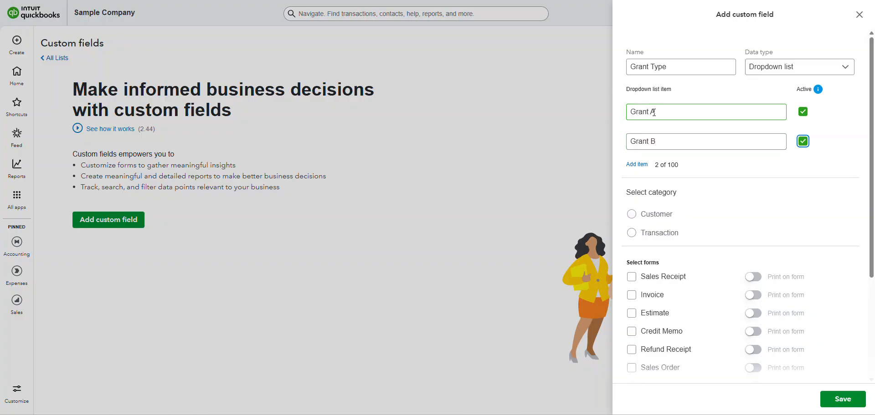
pyautogui.click(646, 164)
pyautogui.write('Grant C')
pyautogui.press('Tab')
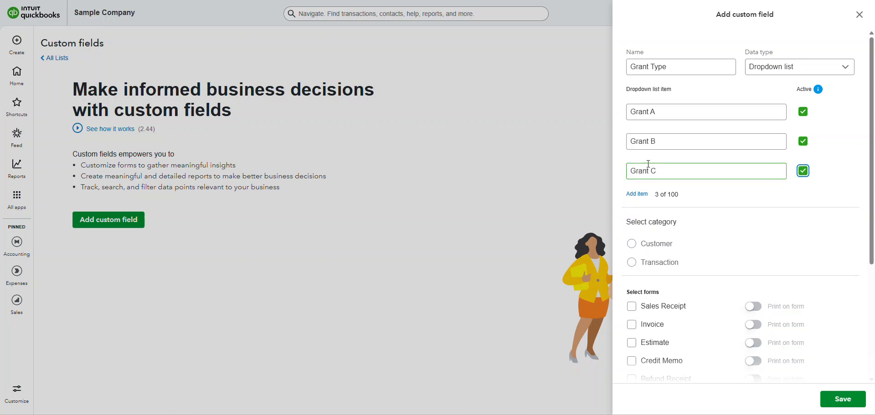
pyautogui.click(637, 194)
pyautogui.write('Grant D')
pyautogui.click(712, 231)
# Set the category to Transaction and apply the field to Sales Receipt, Invoice, Estimate, Credit Memo, Refund Receipt and Sales Order forms.
pyautogui.scroll(-2, 717, 239)
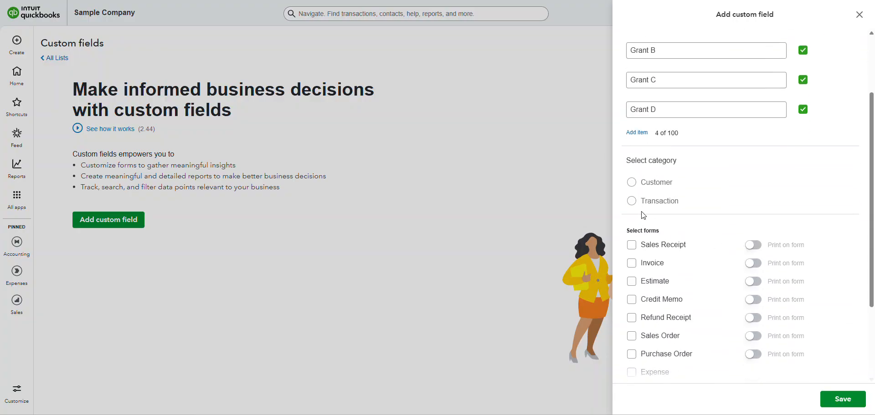
pyautogui.click(632, 201)
pyautogui.scroll(-2, 720, 202)
pyautogui.click(631, 156)
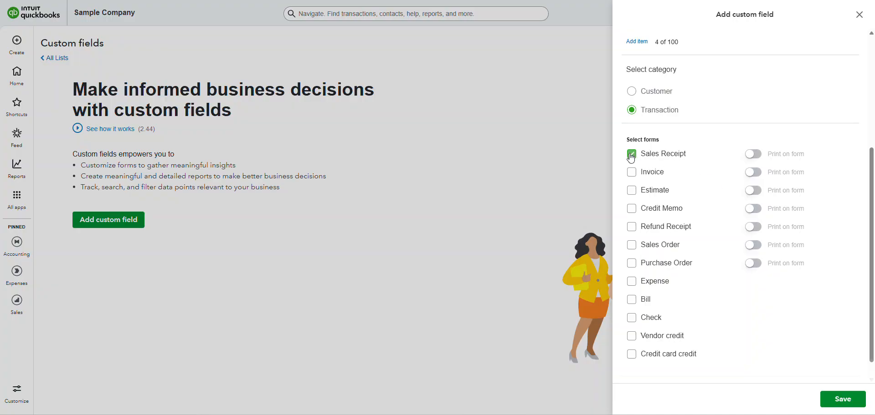
pyautogui.click(633, 173)
pyautogui.click(633, 192)
pyautogui.click(632, 210)
pyautogui.click(632, 230)
pyautogui.click(632, 247)
# Apply the field to Expense, Bill, Check, Vendor credit and Credit card credit, leaving out Purchase Order, and save the custom field.
pyautogui.click(632, 284)
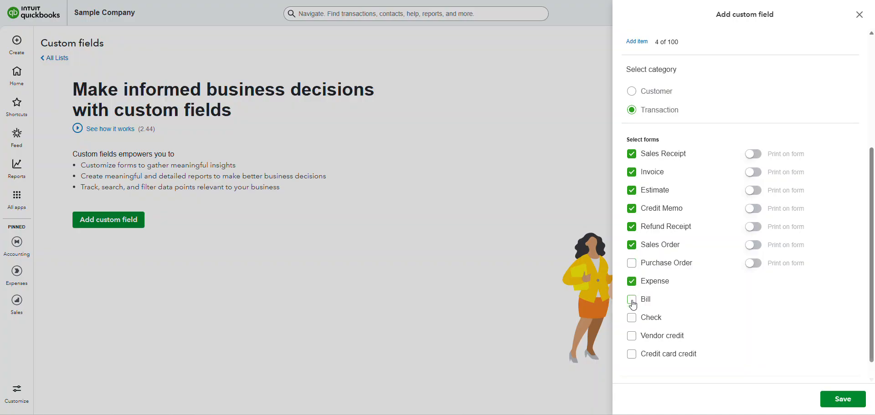
pyautogui.click(633, 265)
pyautogui.click(632, 301)
pyautogui.click(632, 319)
pyautogui.click(633, 339)
pyautogui.click(632, 355)
pyautogui.scroll(-1, 713, 300)
pyautogui.click(858, 405)
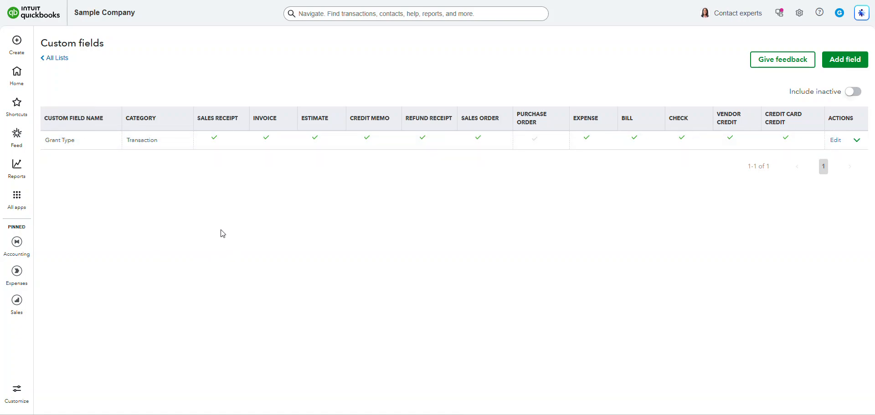
# Open the standard Profit and Loss report and set its report period to Last 6 months.
pyautogui.moveTo(17, 167)
pyautogui.click(57, 181)
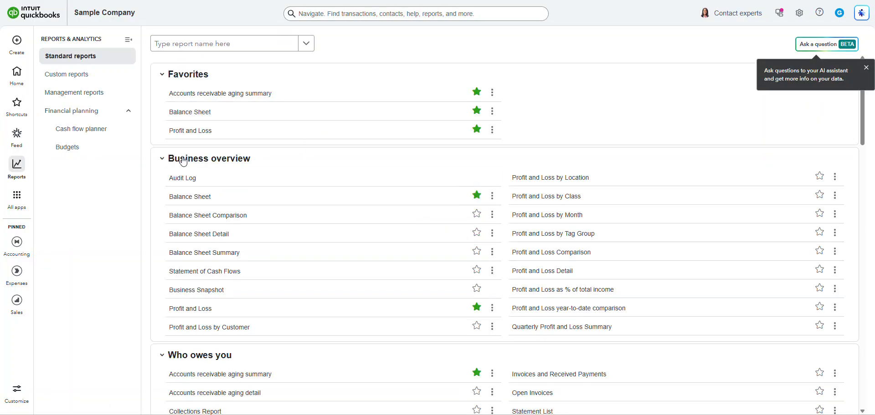
pyautogui.click(185, 131)
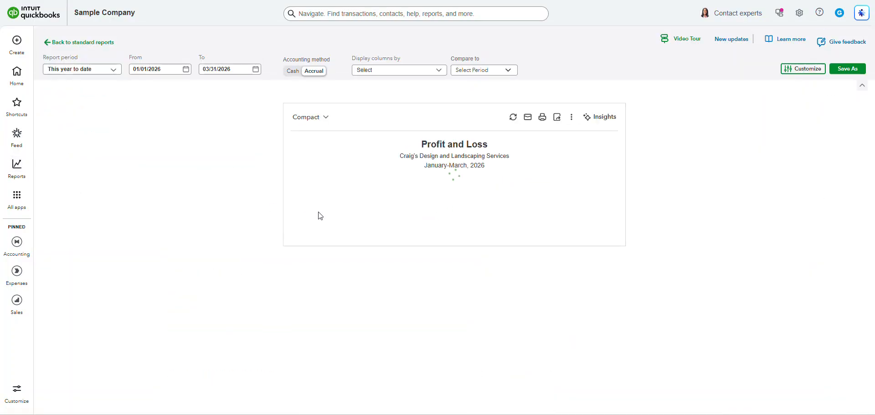
pyautogui.click(93, 72)
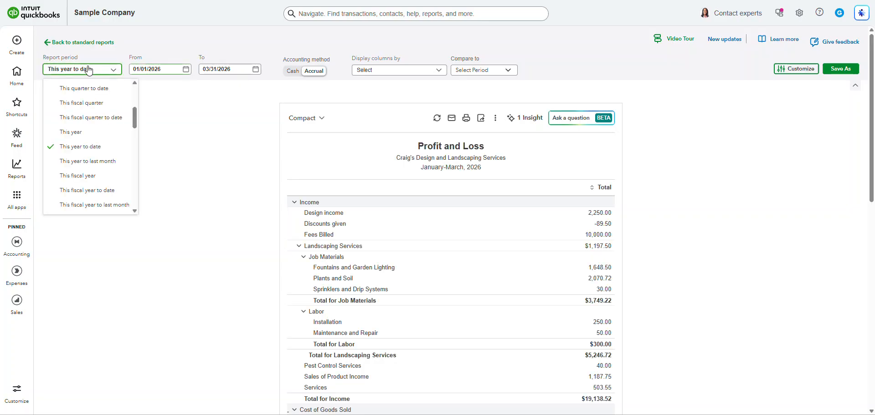
pyautogui.scroll(-1, 108, 158)
pyautogui.scroll(-1, 108, 158)
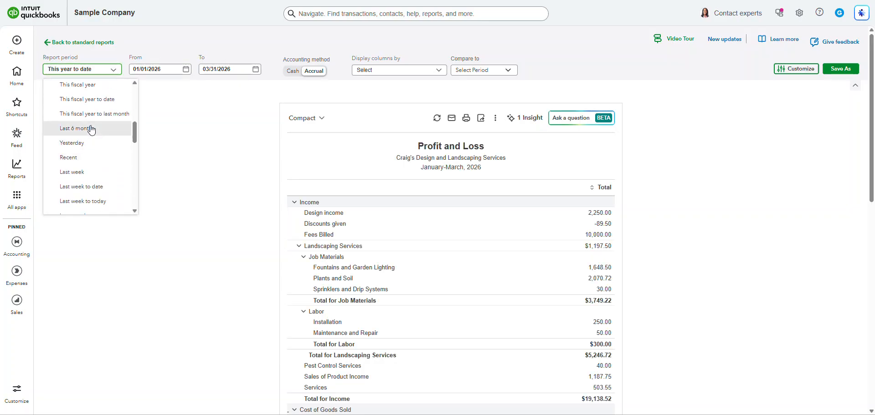
pyautogui.click(88, 129)
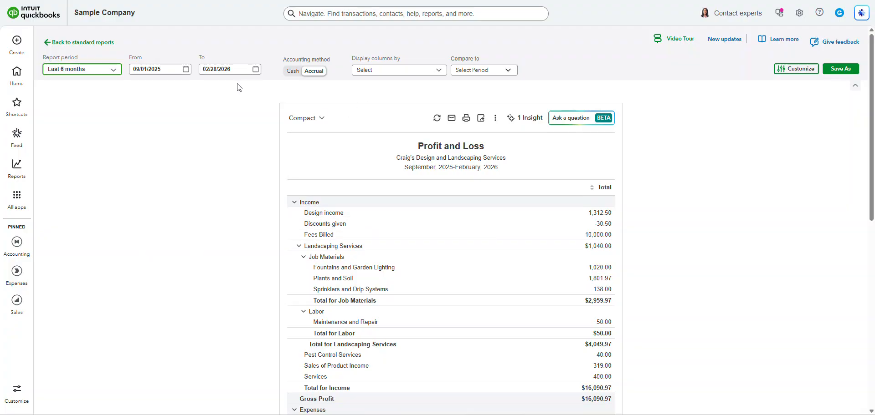
# Display the Profit and Loss columns by Class and switch them to Department.
pyautogui.click(382, 71)
pyautogui.click(387, 85)
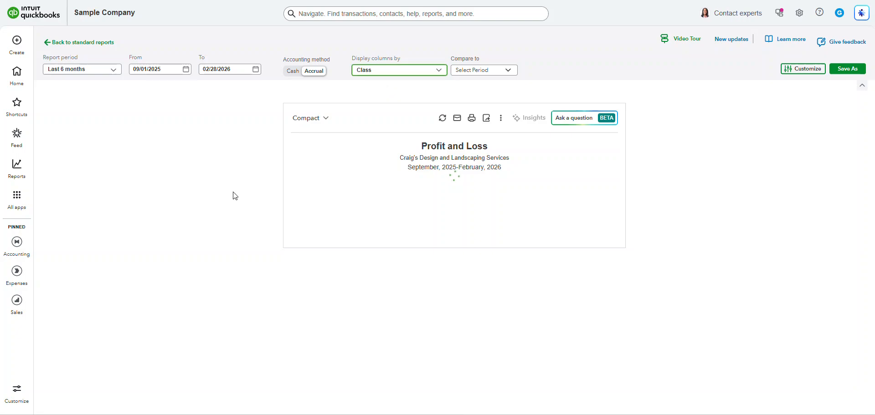
pyautogui.click(437, 71)
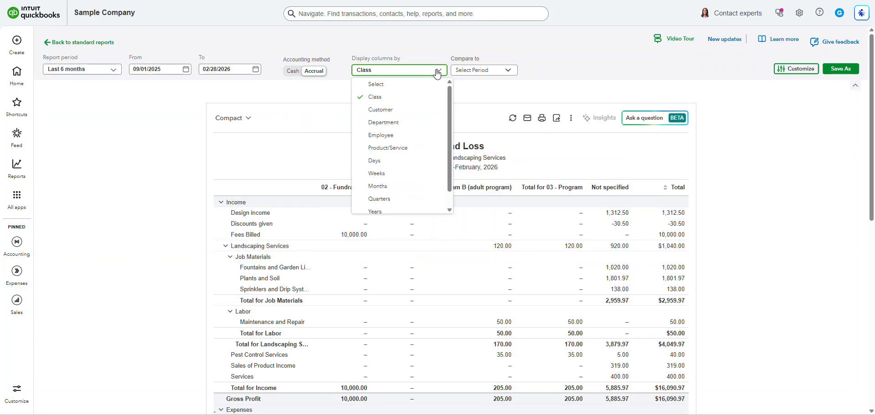
pyautogui.click(403, 122)
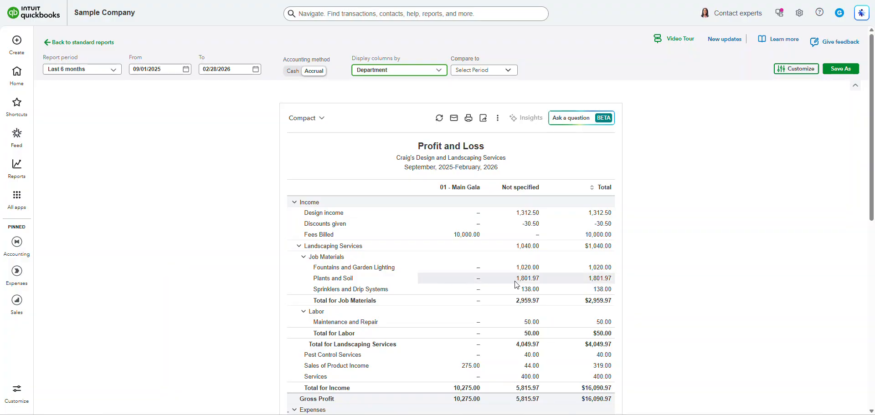
# Drill into Fountains and Garden Lighting, open the 01/16/2026 Dukes Basketball Camp invoice and examine its Grant Type, Department and Class fields.
pyautogui.scroll(-1, 375, 326)
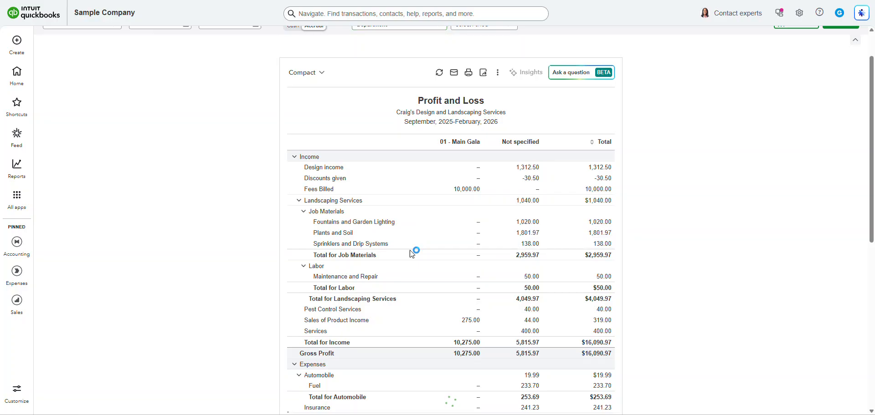
pyautogui.click(322, 267)
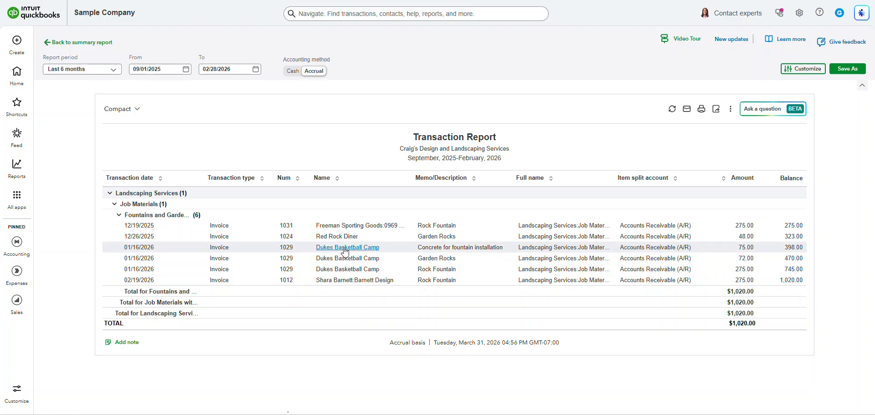
pyautogui.click(345, 249)
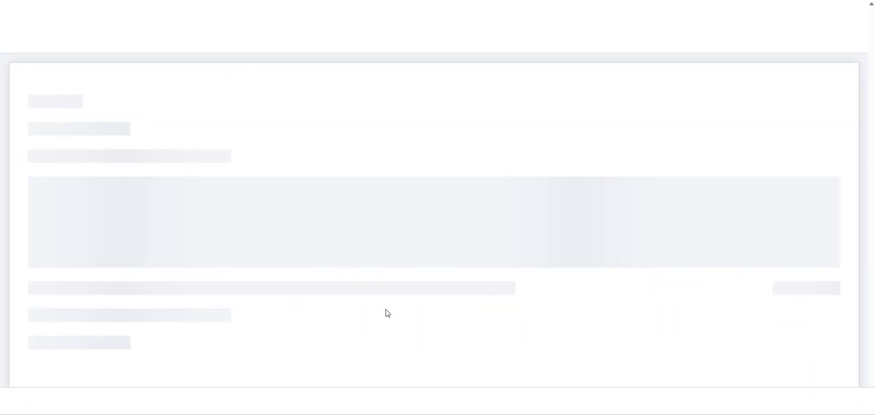
pyautogui.scroll(-2, 338, 318)
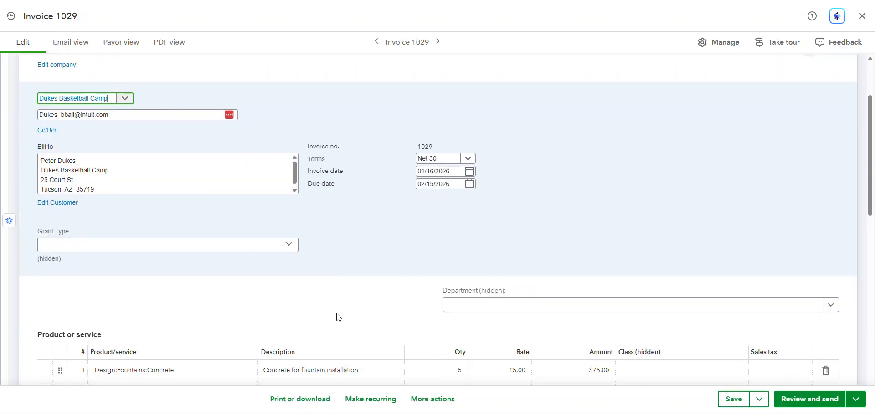
pyautogui.scroll(-2, 338, 317)
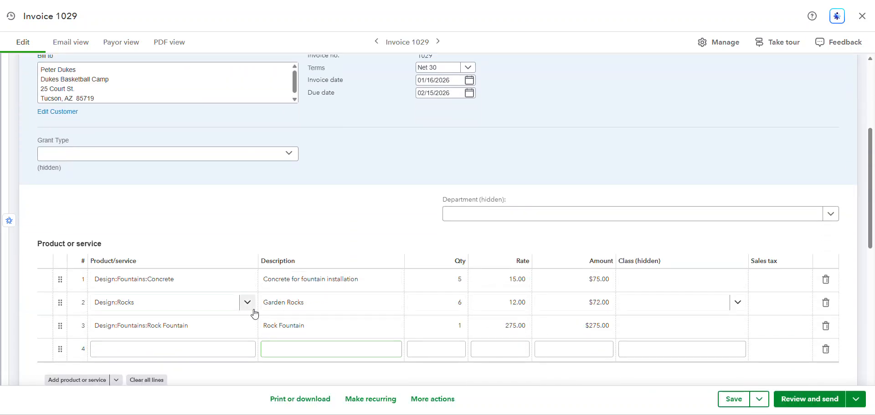
# Set the Dukes Basketball Camp invoice's Grant Type to Grant B and save the change to the linked transaction.
pyautogui.scroll(2, 255, 314)
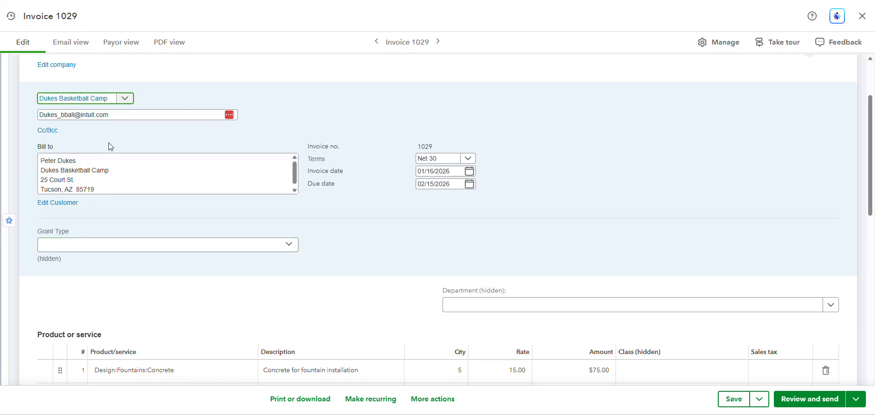
pyautogui.scroll(-2, 396, 278)
pyautogui.scroll(1, 322, 271)
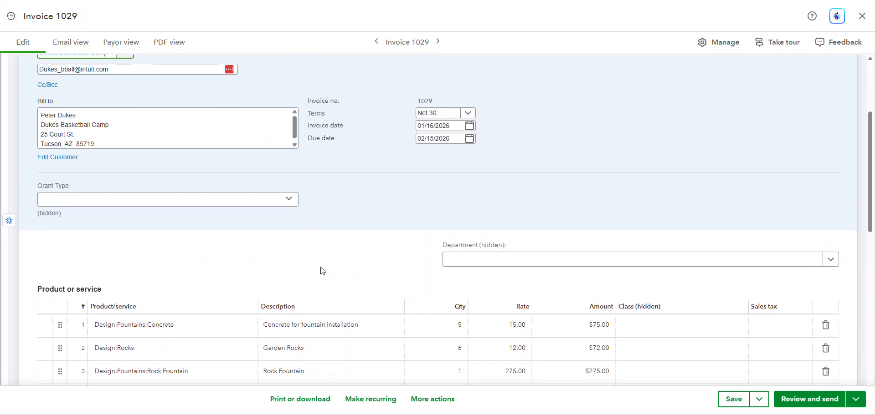
pyautogui.scroll(-1, 321, 271)
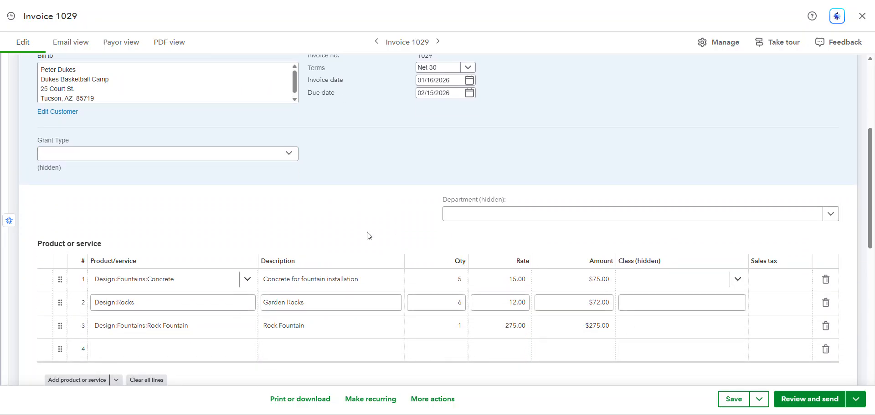
pyautogui.click(288, 160)
pyautogui.click(122, 190)
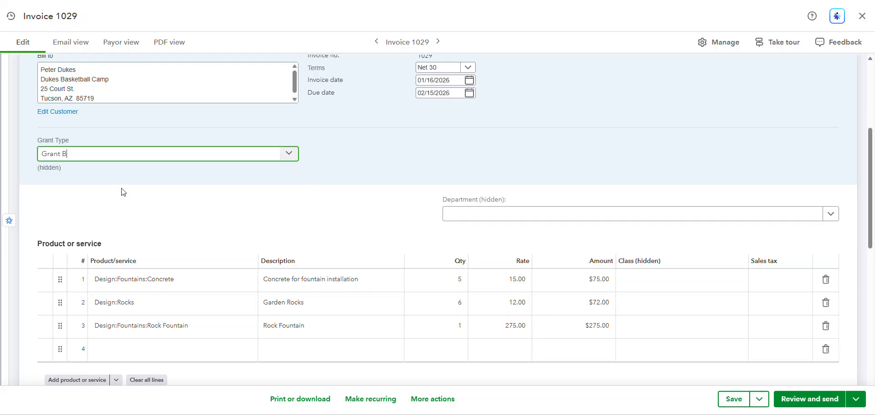
pyautogui.click(733, 399)
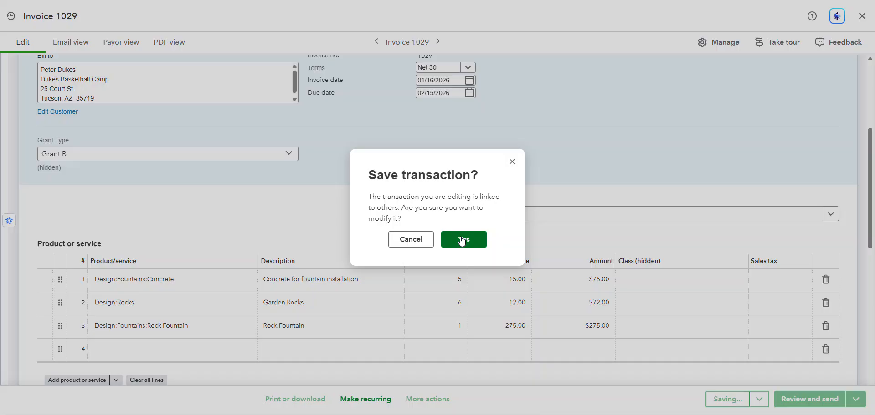
pyautogui.click(461, 240)
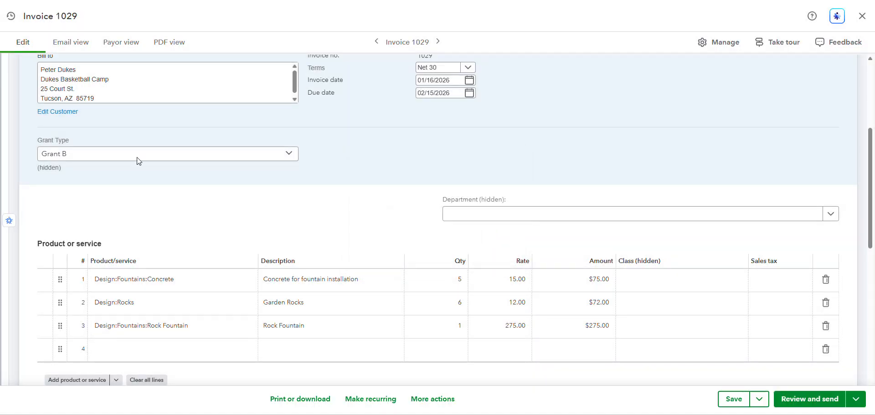
# Assign class 04 - Program A (kids program) to the Concrete, Rocks and Rock Fountain lines and save the invoice.
pyautogui.click(743, 279)
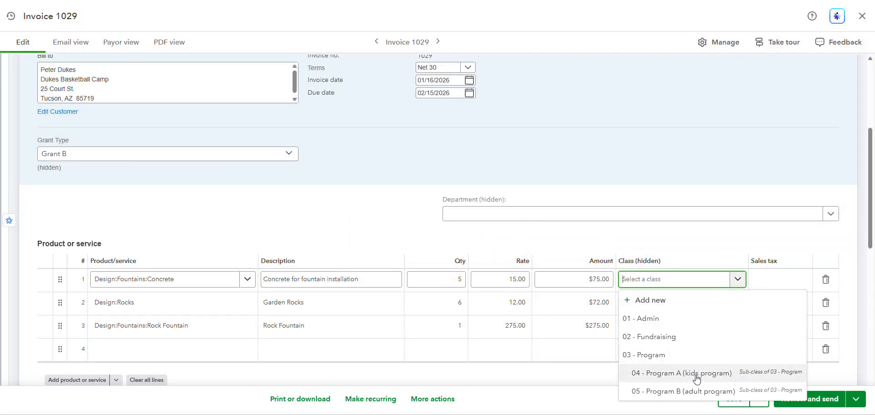
pyautogui.click(696, 373)
pyautogui.click(718, 304)
pyautogui.click(737, 303)
pyautogui.click(737, 304)
pyautogui.click(693, 267)
pyautogui.click(630, 329)
pyautogui.click(737, 326)
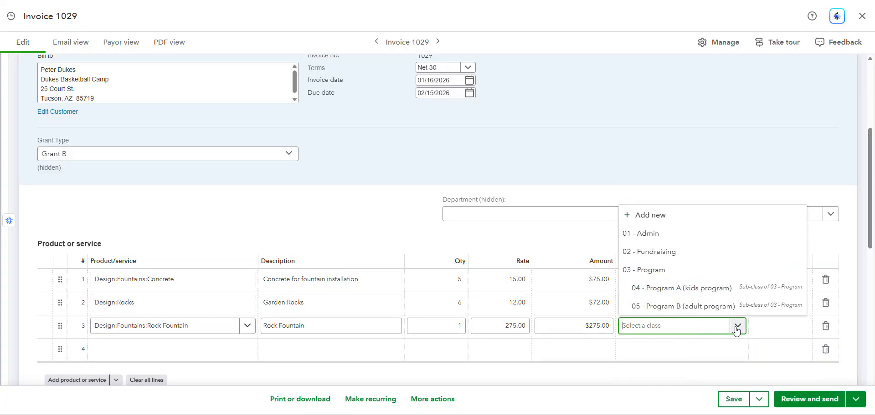
pyautogui.click(687, 288)
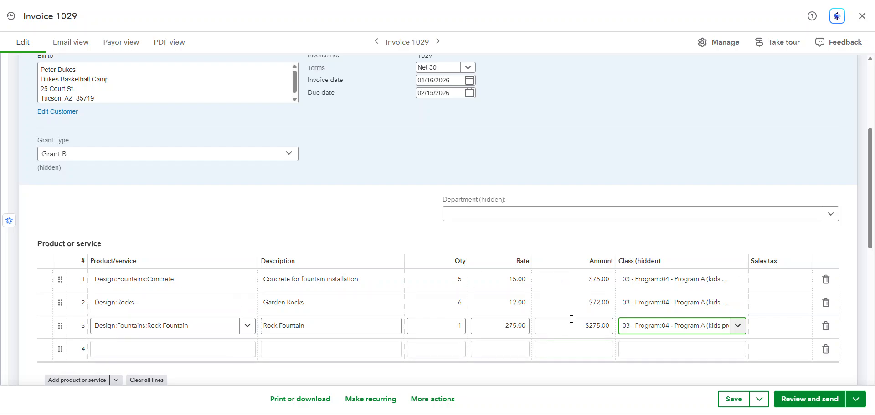
pyautogui.click(733, 400)
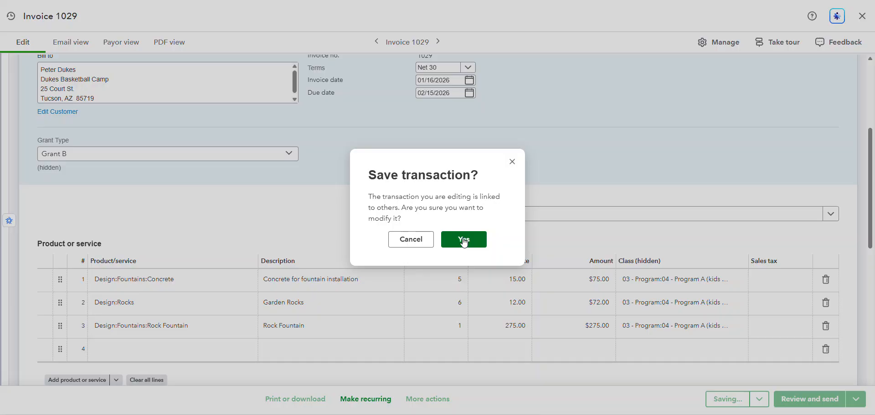
pyautogui.click(463, 241)
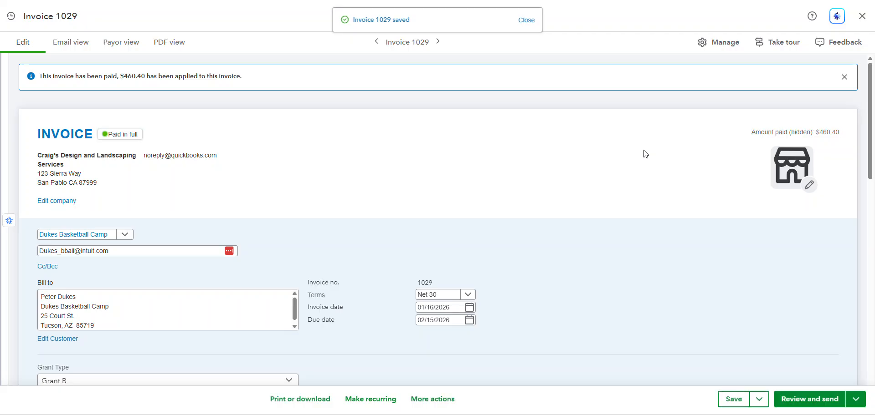
# Close the invoice, return to the Profit and Loss summary, and open the standard Transaction Detail by Account report.
pyautogui.click(861, 17)
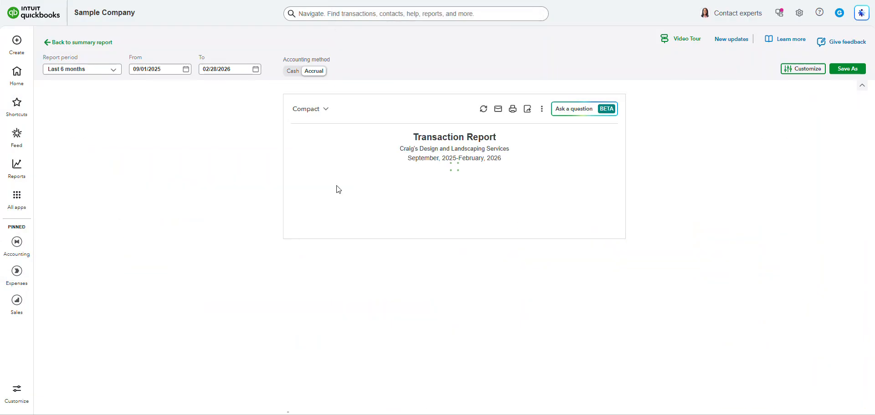
pyautogui.click(108, 44)
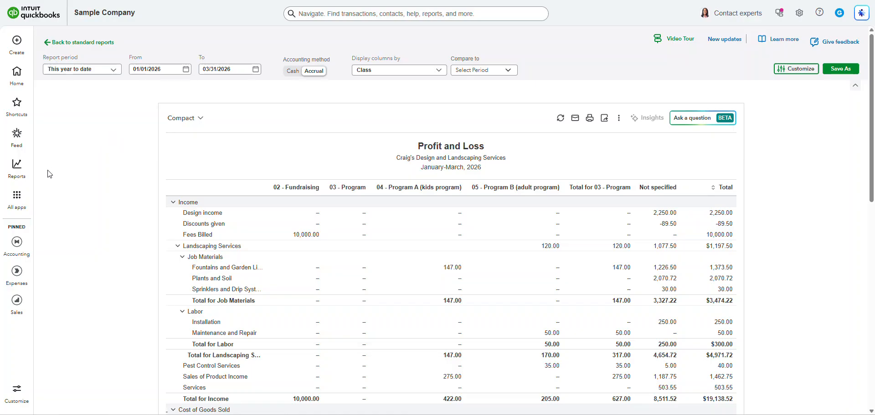
pyautogui.moveTo(16, 168)
pyautogui.click(86, 184)
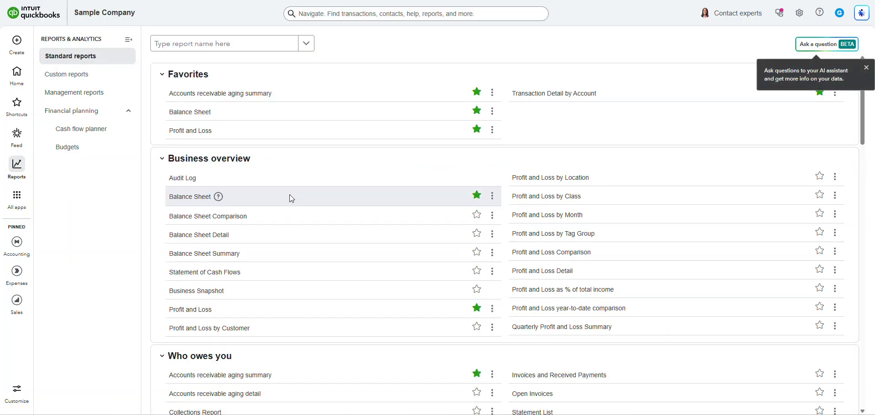
pyautogui.click(547, 98)
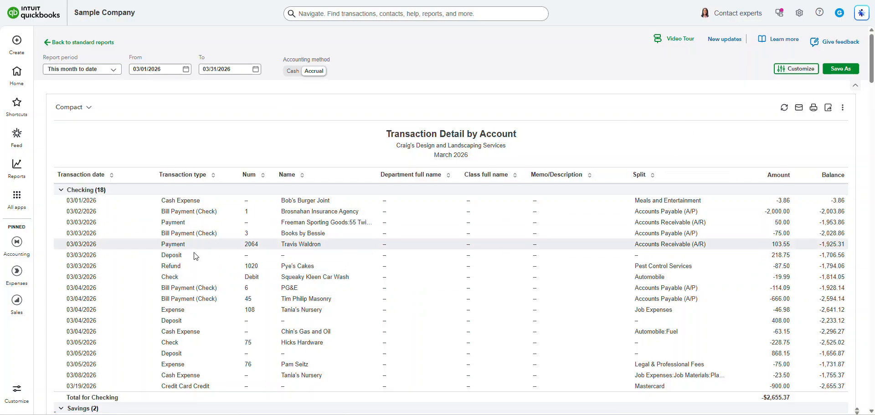
# Customize the Transaction Detail by Account report with a filter where Grant Type equals Grant B.
pyautogui.click(807, 74)
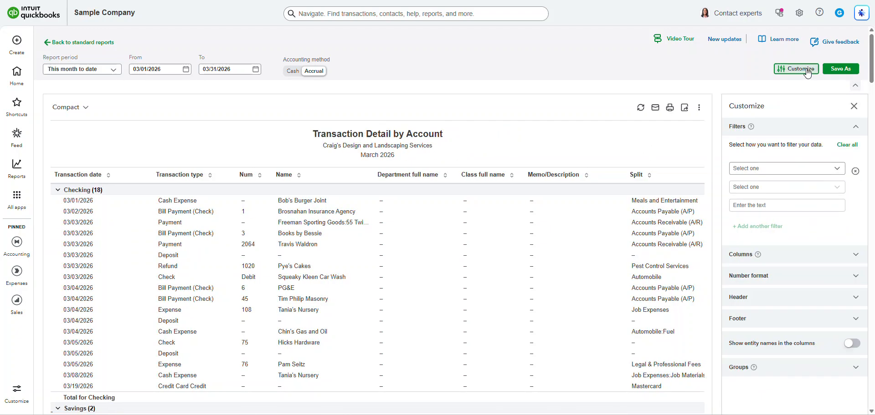
pyautogui.click(761, 175)
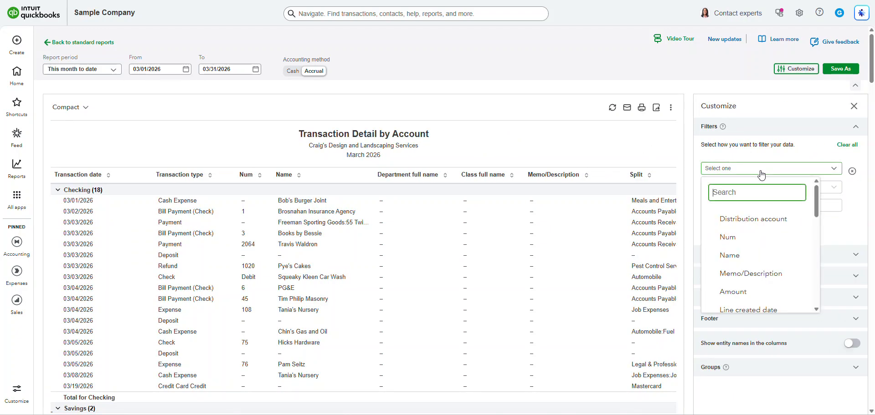
pyautogui.scroll(-5, 772, 232)
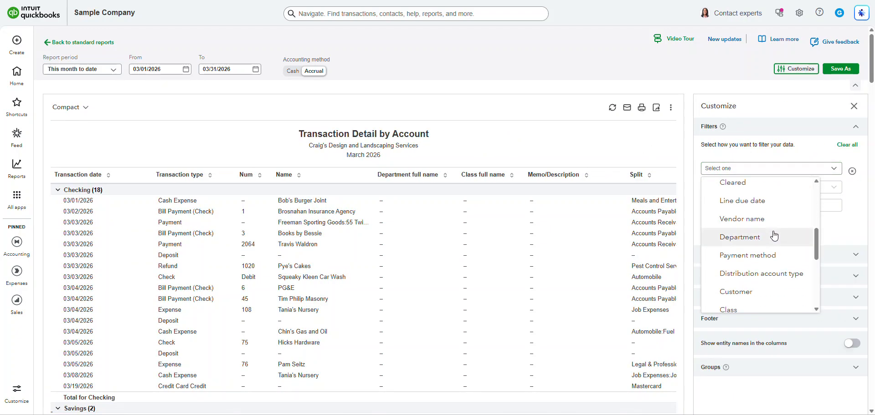
pyautogui.scroll(-5, 773, 235)
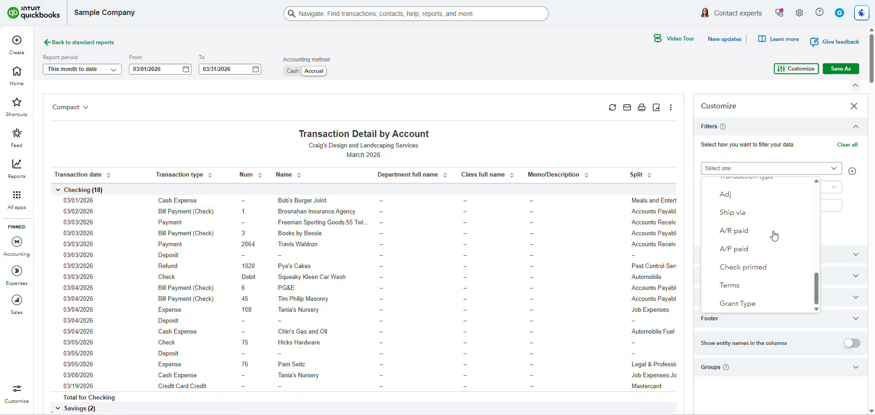
pyautogui.click(764, 303)
pyautogui.click(756, 209)
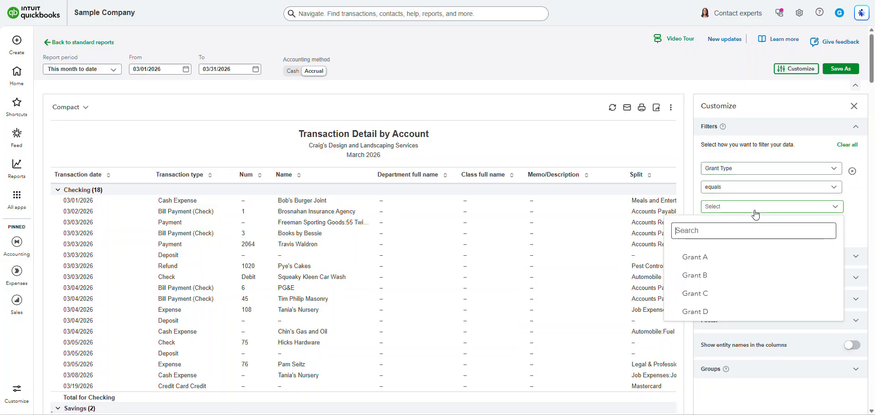
pyautogui.click(724, 276)
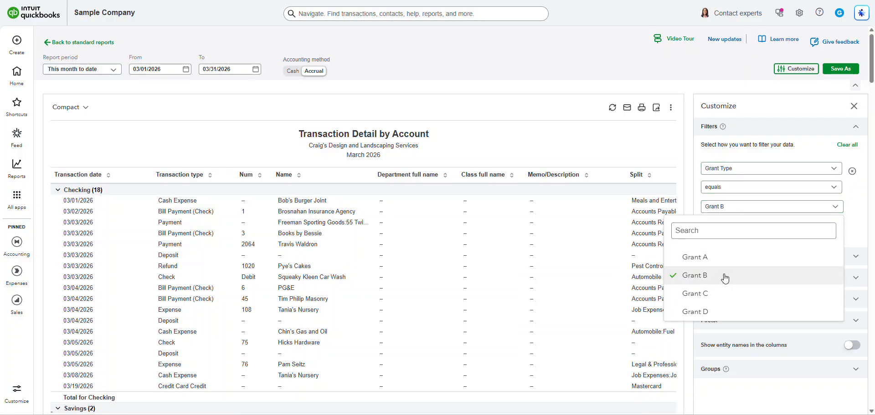
pyautogui.click(725, 72)
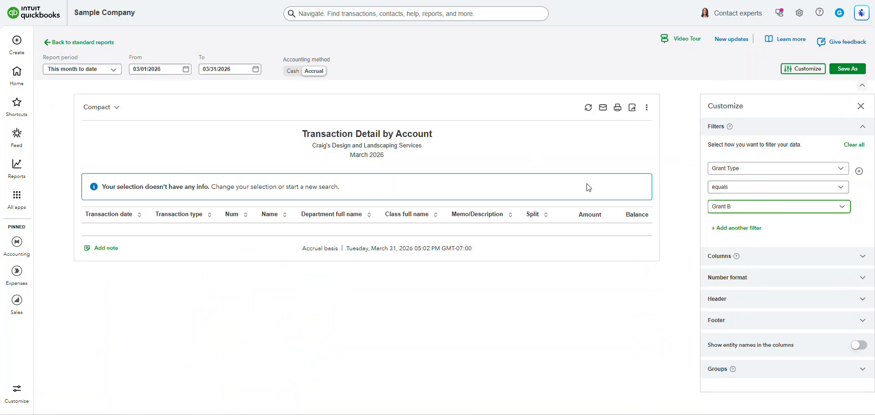
# Change the report's Grant Type filter value to Grant C.
pyautogui.click(744, 212)
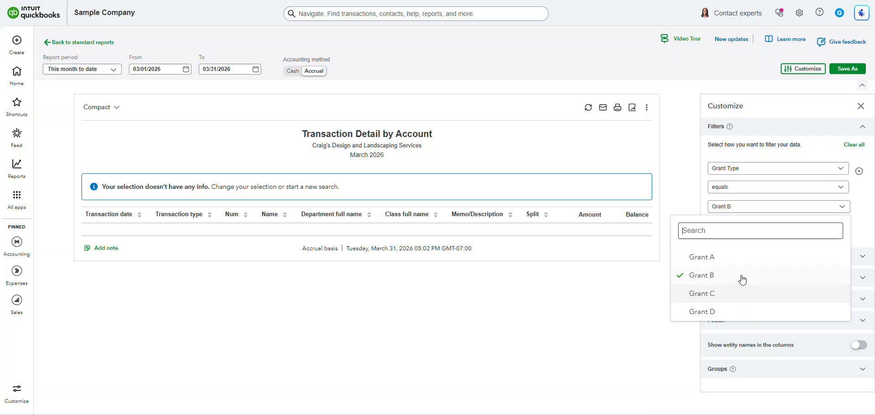
pyautogui.click(730, 296)
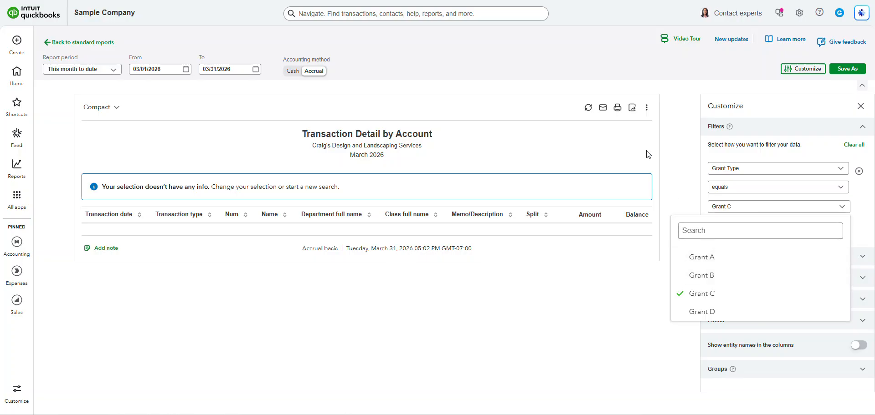
pyautogui.click(683, 87)
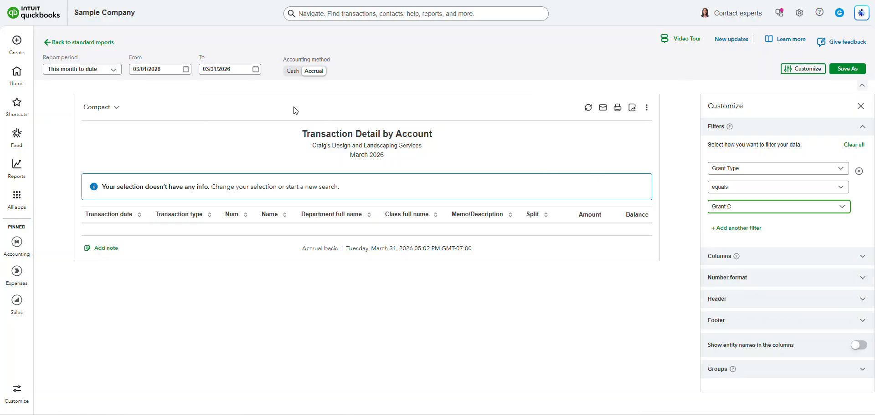
# Set the Transaction Detail by Account report period to Last 6 months.
pyautogui.click(104, 69)
pyautogui.scroll(-3, 113, 168)
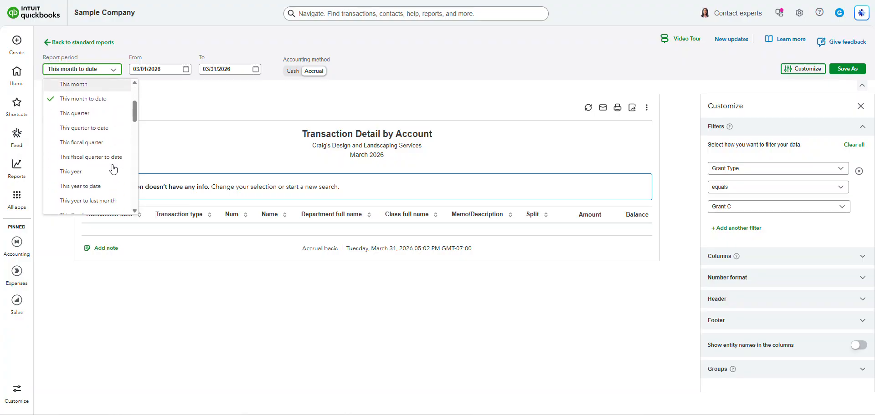
pyautogui.scroll(-2, 114, 170)
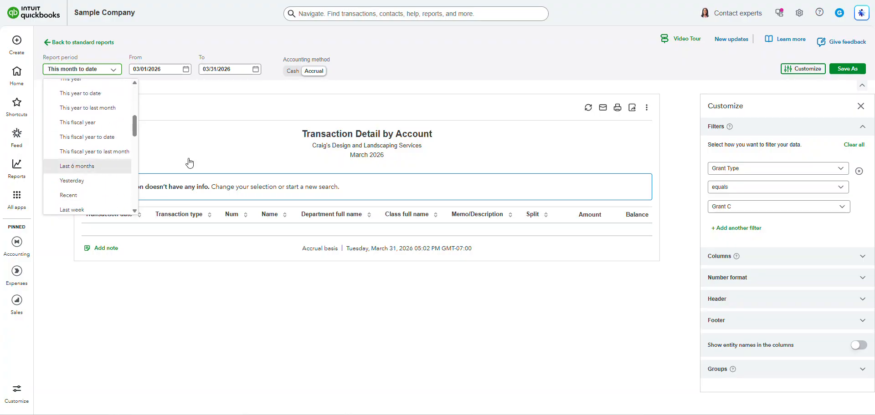
pyautogui.click(117, 166)
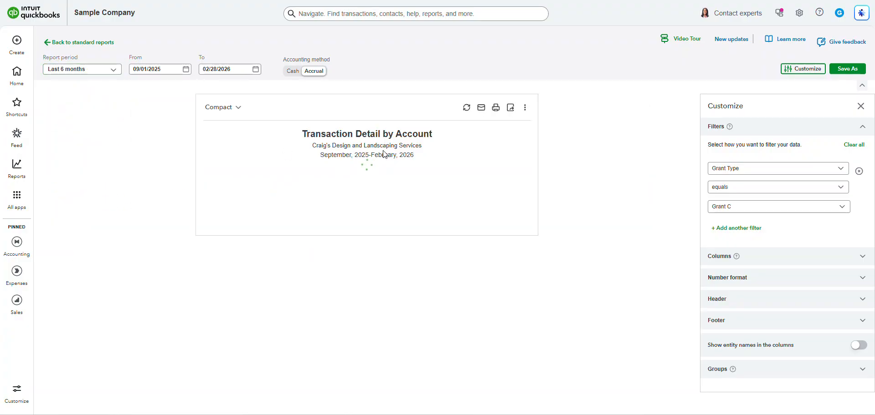
# Add Grant B to the Grant Type filter alongside Grant C and apply it to the report.
pyautogui.click(785, 206)
pyautogui.click(736, 277)
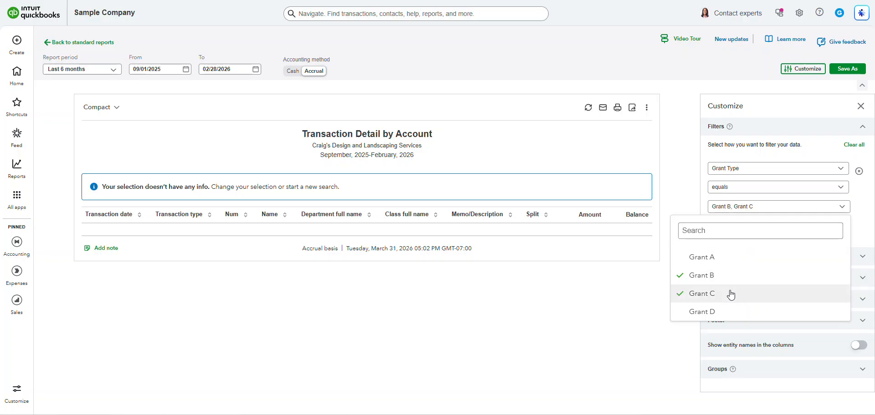
pyautogui.click(575, 315)
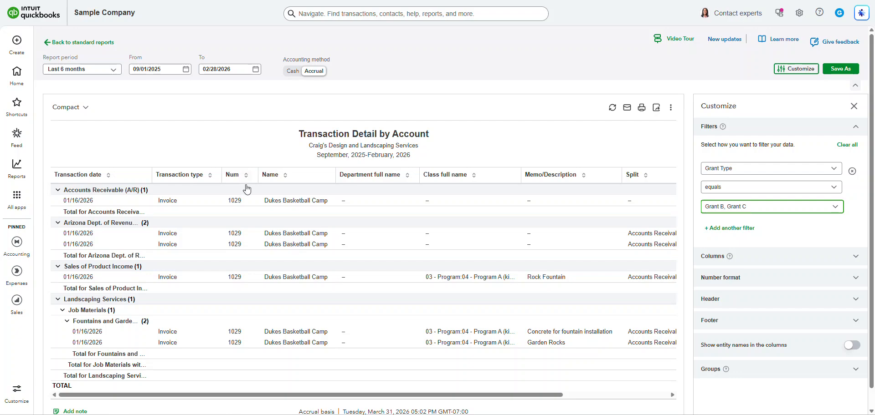
pyautogui.moveTo(322, 396); pyautogui.dragTo(292, 399)
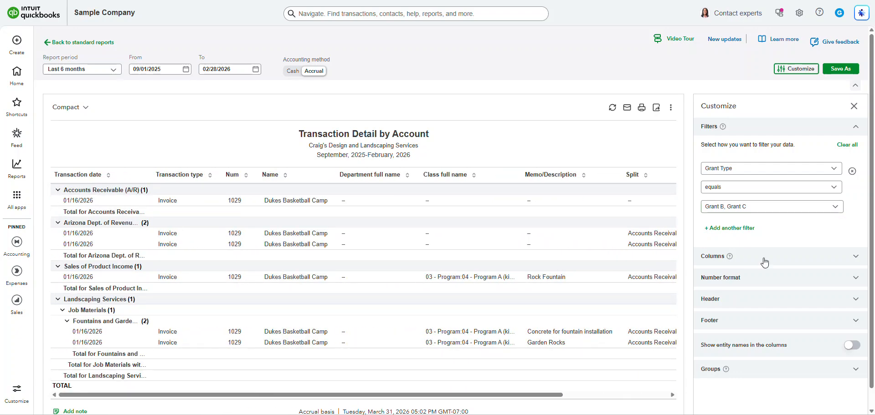
# Replace the report's distribution account grouping with grouping by Grant Type.
pyautogui.click(749, 369)
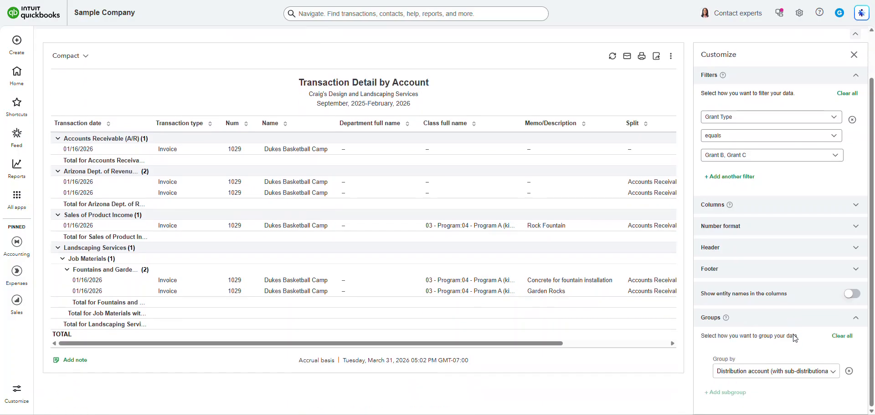
pyautogui.click(850, 372)
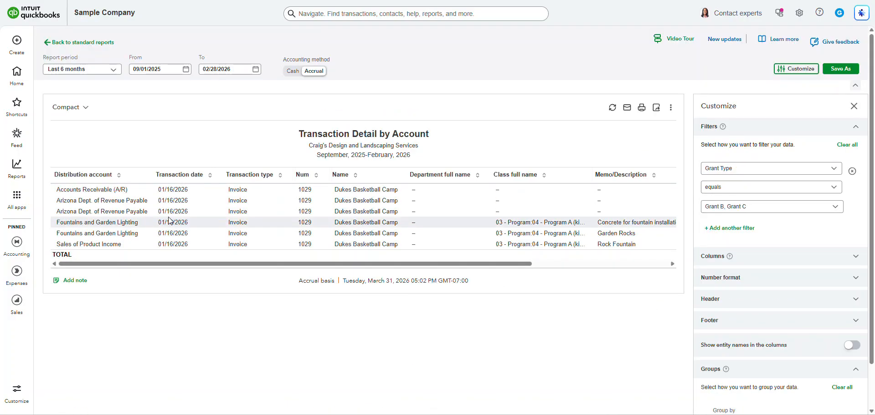
pyautogui.scroll(-1, 788, 345)
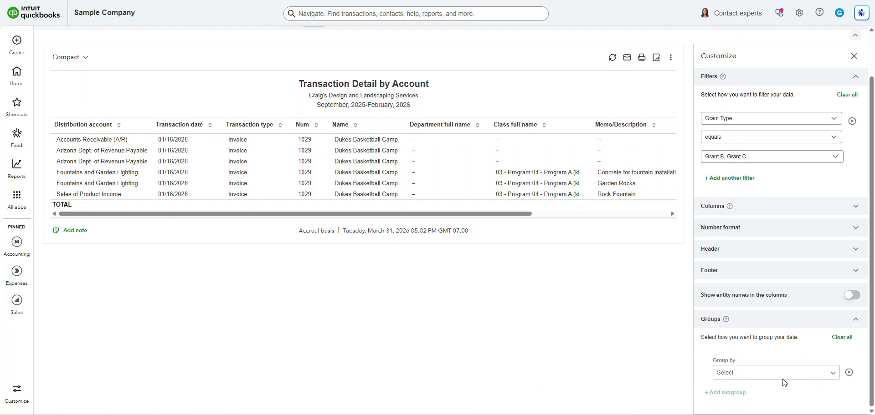
pyautogui.click(795, 378)
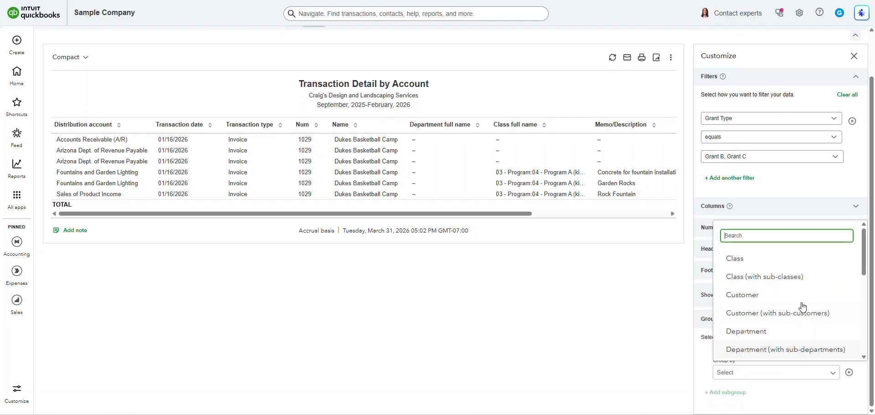
pyautogui.scroll(-5, 802, 305)
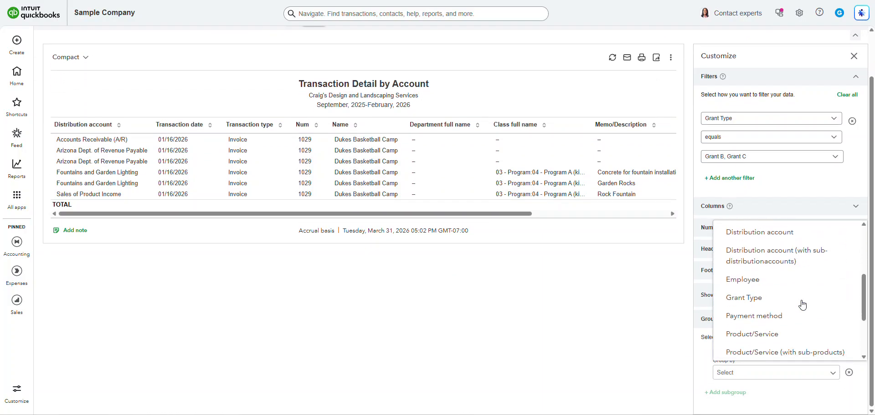
pyautogui.scroll(3, 803, 305)
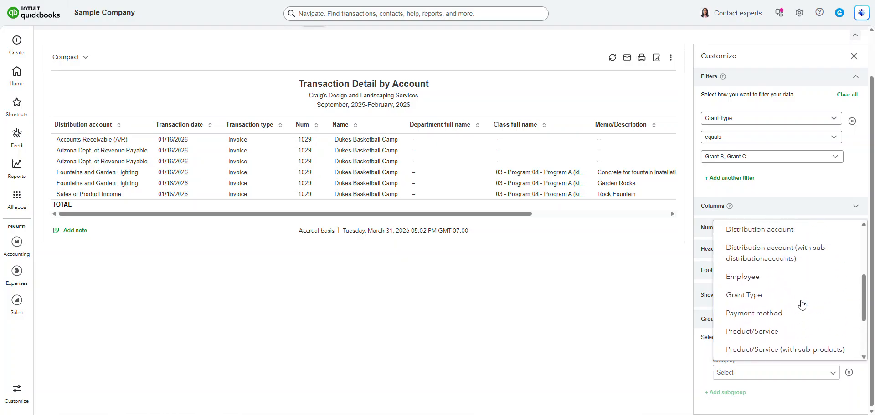
pyautogui.click(775, 298)
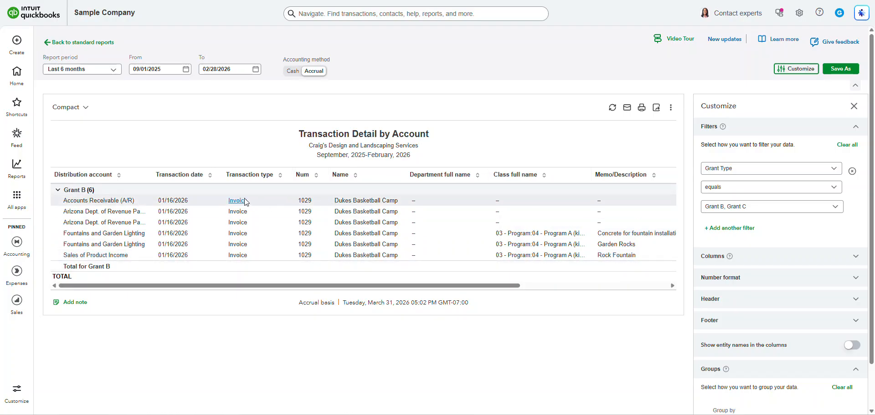
# Remove the Distribution account, Class full name and Split columns from the Transaction Detail by Account report.
pyautogui.click(750, 257)
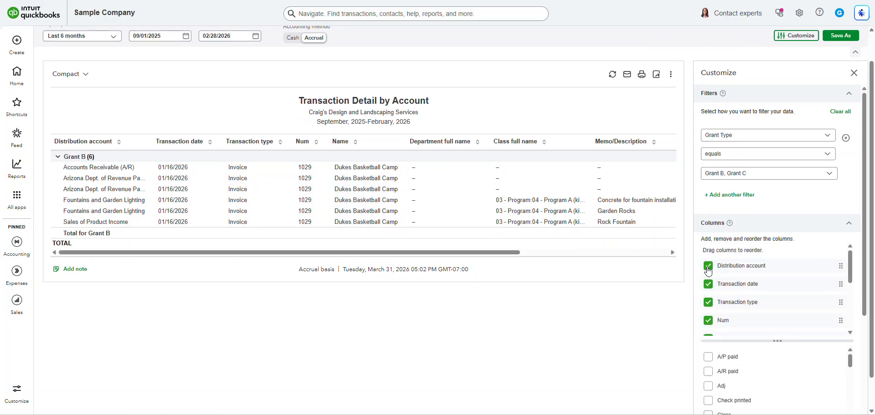
pyautogui.click(707, 267)
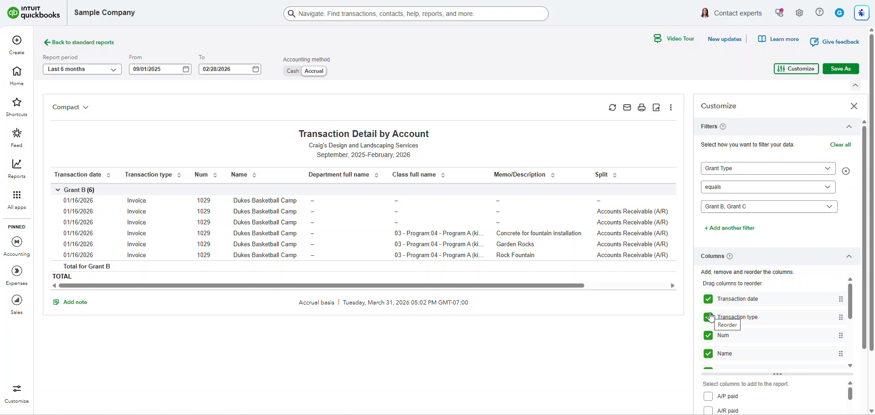
pyautogui.scroll(-2, 763, 315)
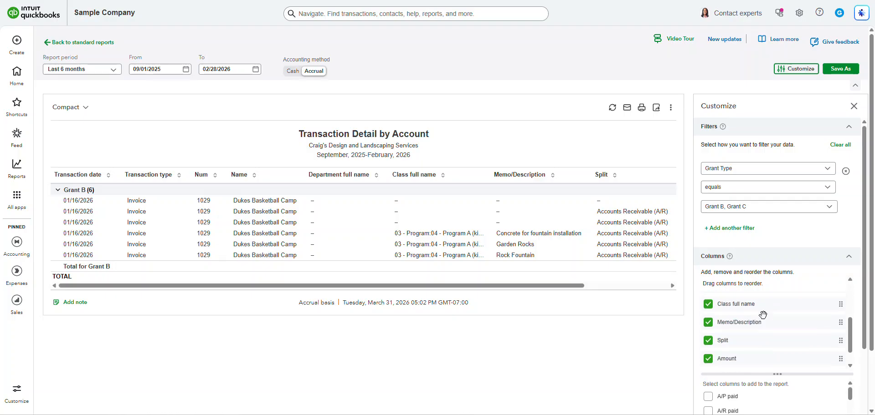
pyautogui.click(710, 301)
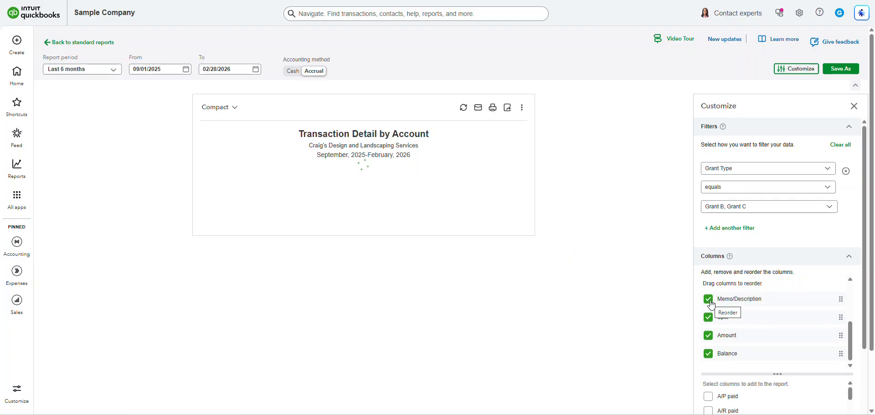
pyautogui.click(708, 317)
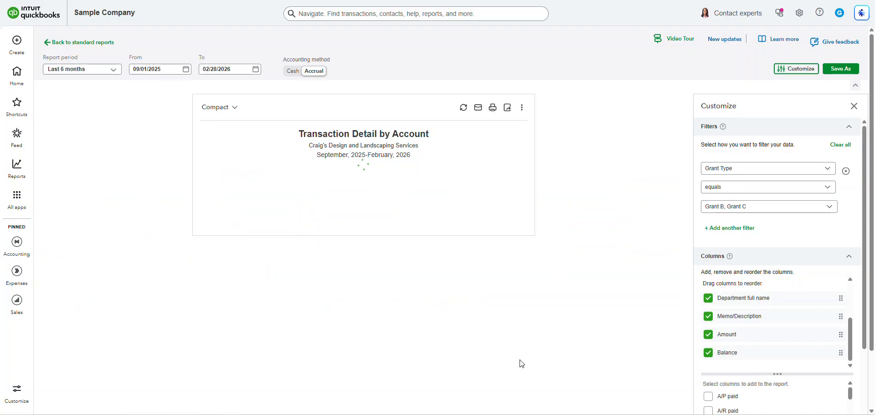
# Add the Distribution account column back to the report and move it ahead of all other columns.
pyautogui.scroll(3, 782, 310)
pyautogui.scroll(-3, 783, 309)
pyautogui.scroll(-2, 788, 348)
pyautogui.scroll(-1, 788, 348)
pyautogui.scroll(-1, 795, 341)
pyautogui.scroll(1, 774, 329)
pyautogui.click(707, 336)
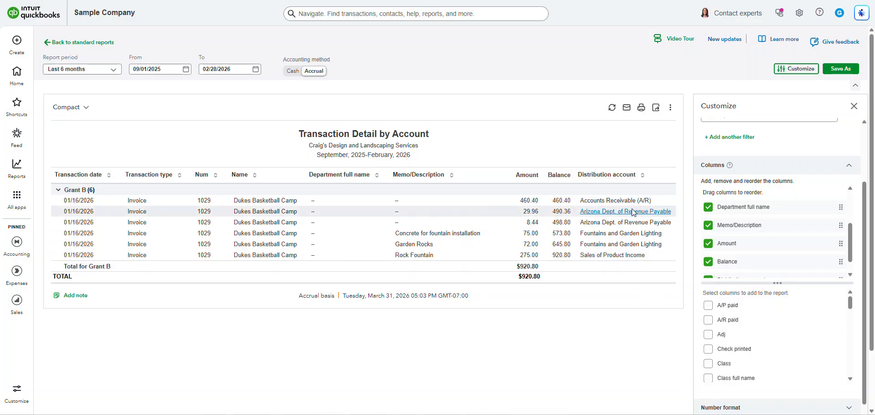
pyautogui.scroll(-1, 765, 268)
pyautogui.moveTo(765, 268); pyautogui.dragTo(774, 214)
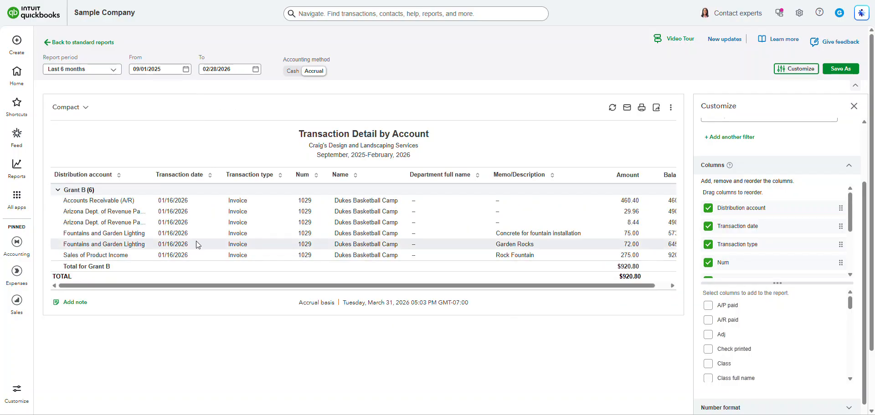
# Save the customized report as a new report named Transactions By Grant.
pyautogui.click(840, 68)
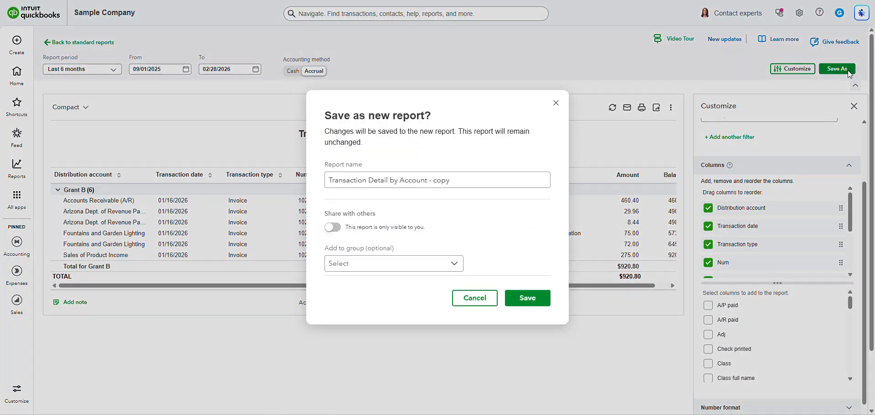
pyautogui.moveTo(478, 182); pyautogui.dragTo(235, 186)
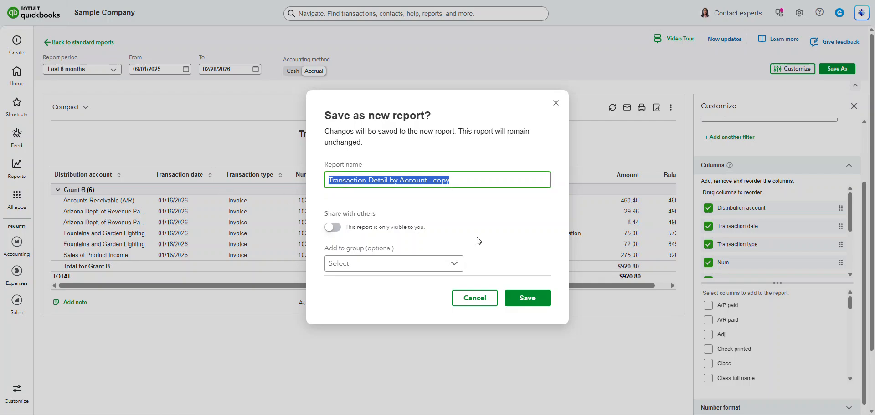
pyautogui.write('Transactions By Grant')
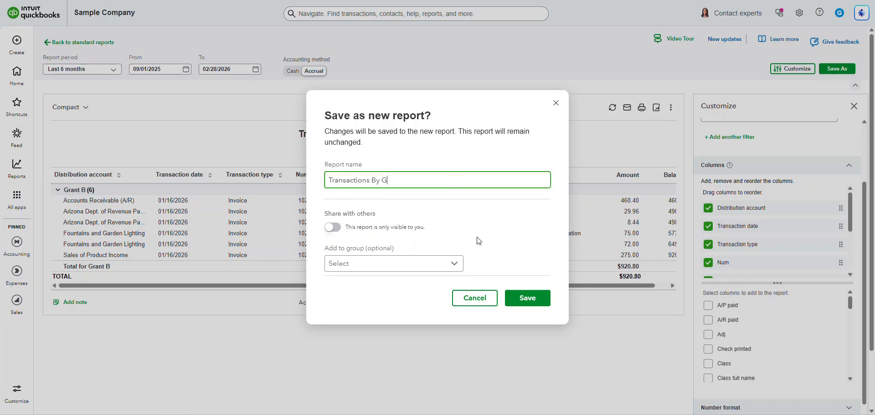
pyautogui.click(523, 297)
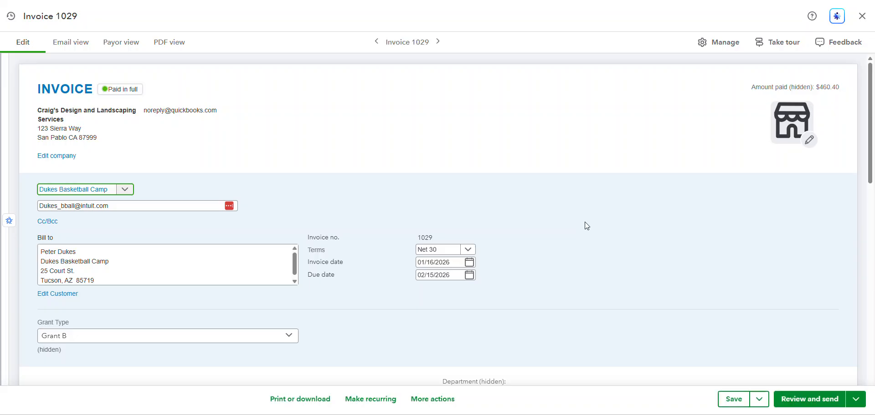
# On Invoice 1029, select Grant B as Grant Type and 04 - Program A (kids program) as the concrete line's class.
pyautogui.scroll(-4, 584, 223)
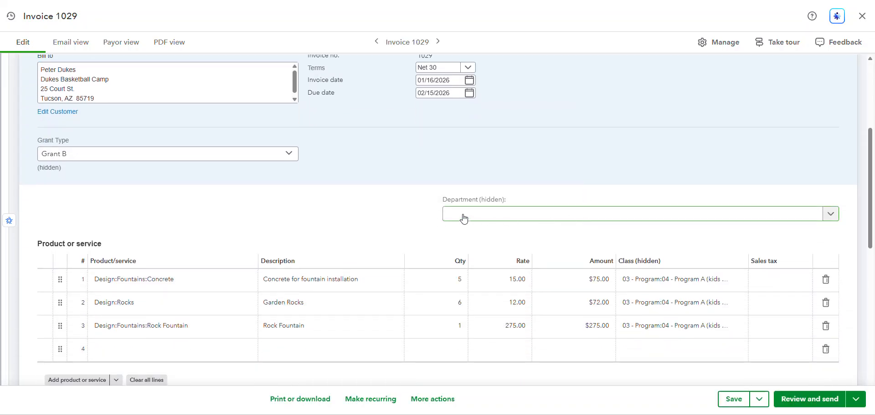
pyautogui.click(284, 157)
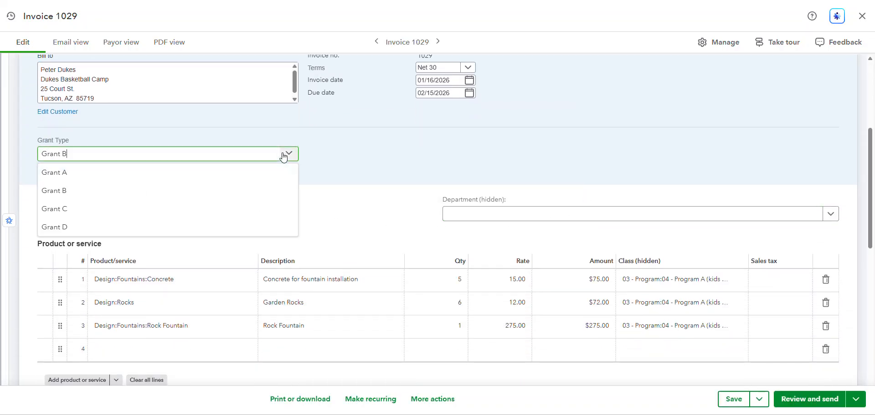
pyautogui.click(56, 195)
pyautogui.click(684, 280)
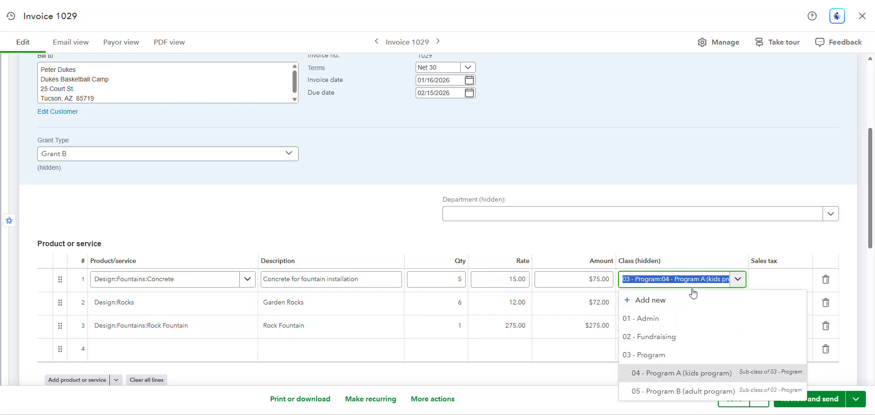
pyautogui.click(701, 377)
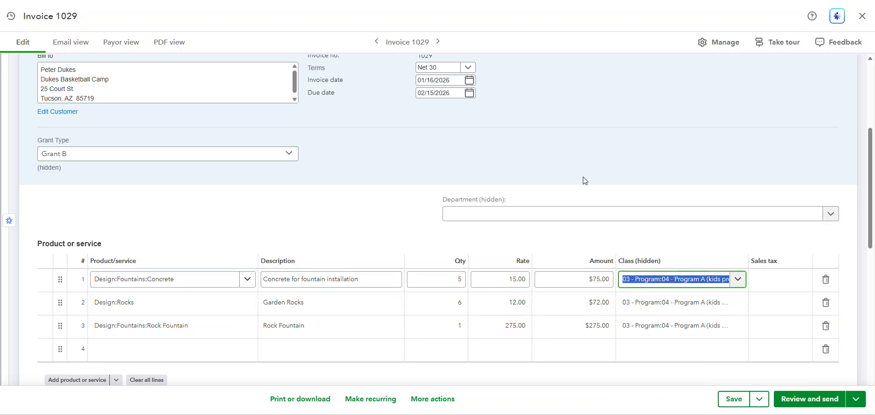
# Try 01 - Main Gala as the invoice's department, and clear the Department field again.
pyautogui.click(600, 215)
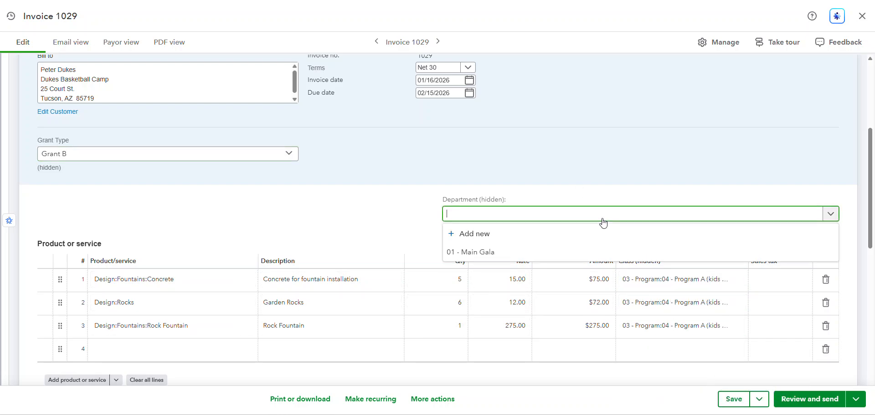
pyautogui.click(456, 252)
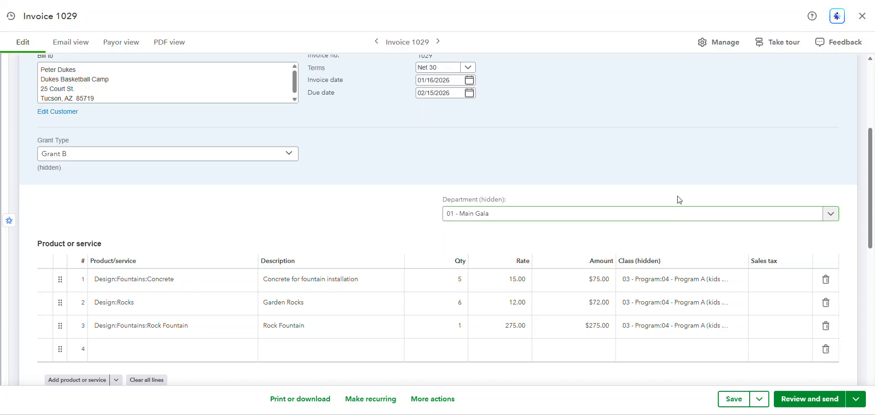
pyautogui.click(515, 215)
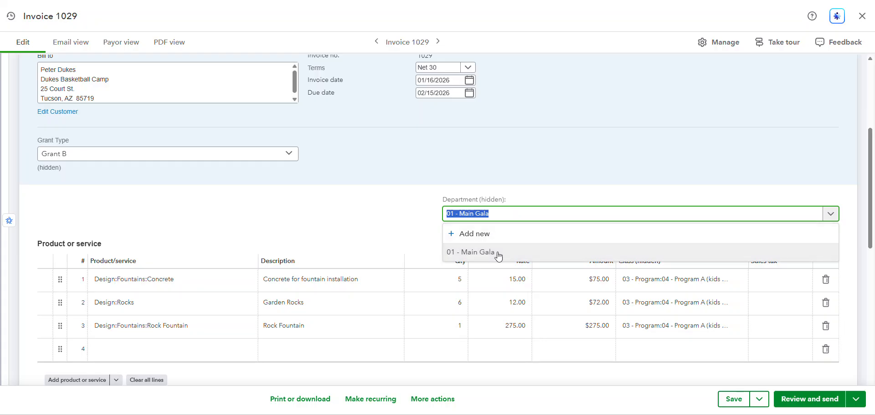
pyautogui.press('BackSpace')
pyautogui.click(370, 211)
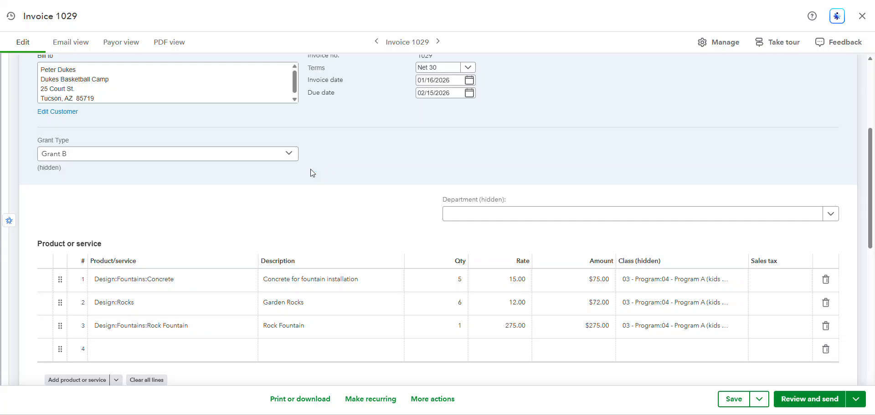
# Review the invoice's Grant Type and Department fields and the class assigned to the Garden Rocks line.
pyautogui.scroll(3, 401, 172)
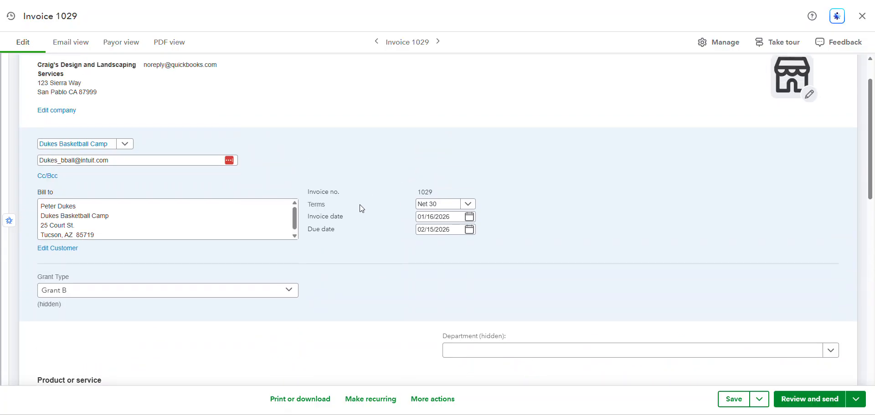
pyautogui.scroll(-3, 363, 203)
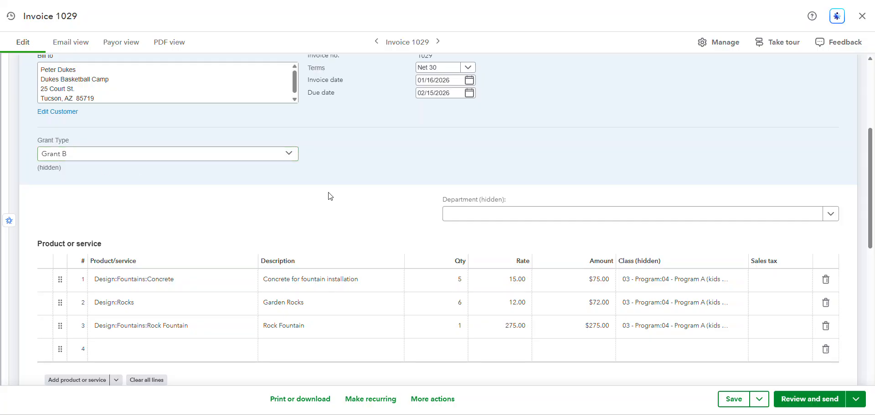
pyautogui.scroll(3, 335, 198)
pyautogui.scroll(-2, 368, 224)
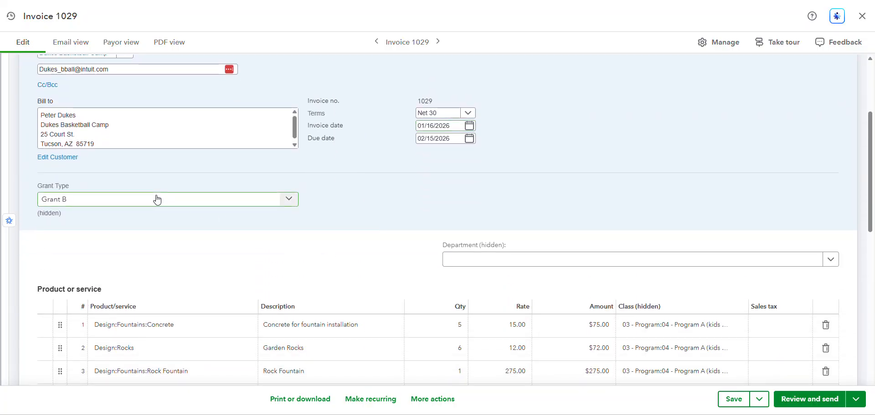
pyautogui.scroll(-2, 319, 260)
pyautogui.click(320, 258)
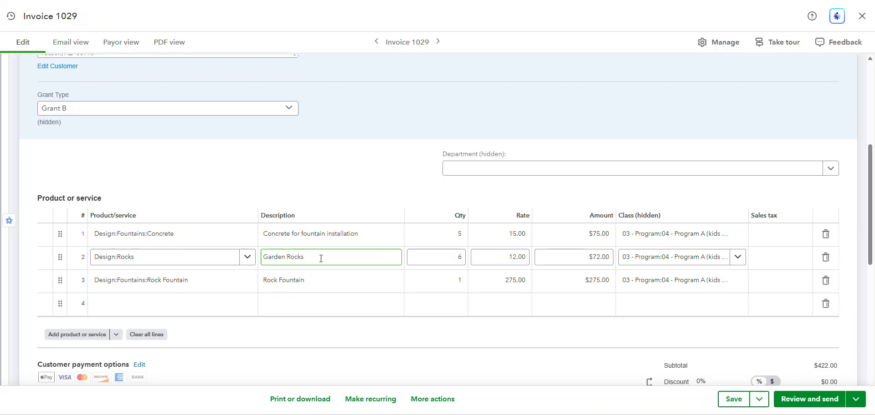
pyautogui.click(676, 257)
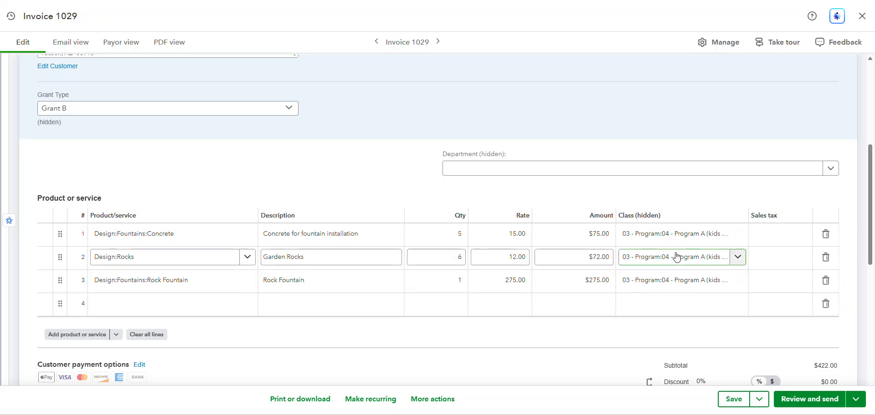